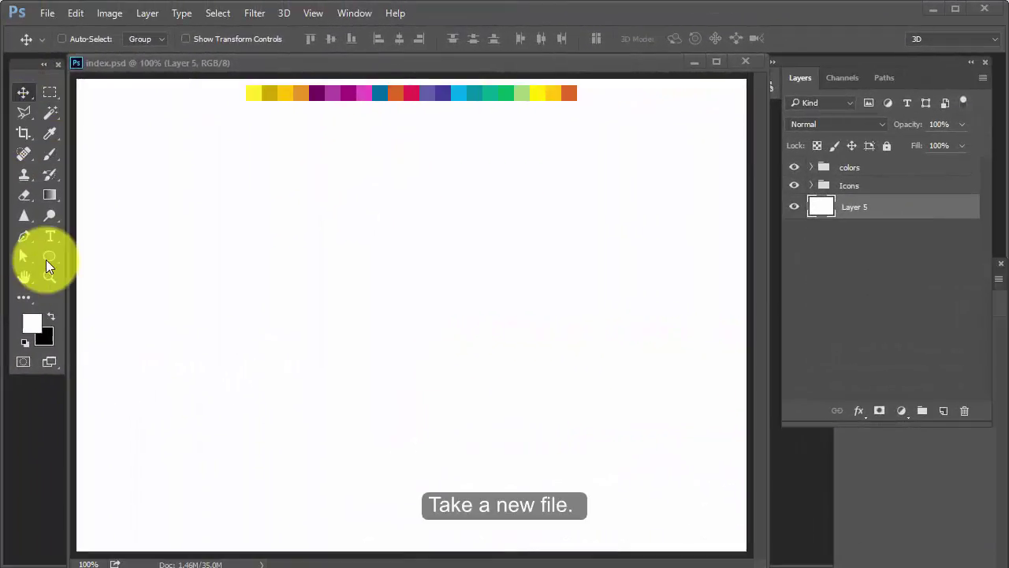
Draw a large red circle shape layer, Ellipse 1, and centre it on the canvas
left_click(49, 256)
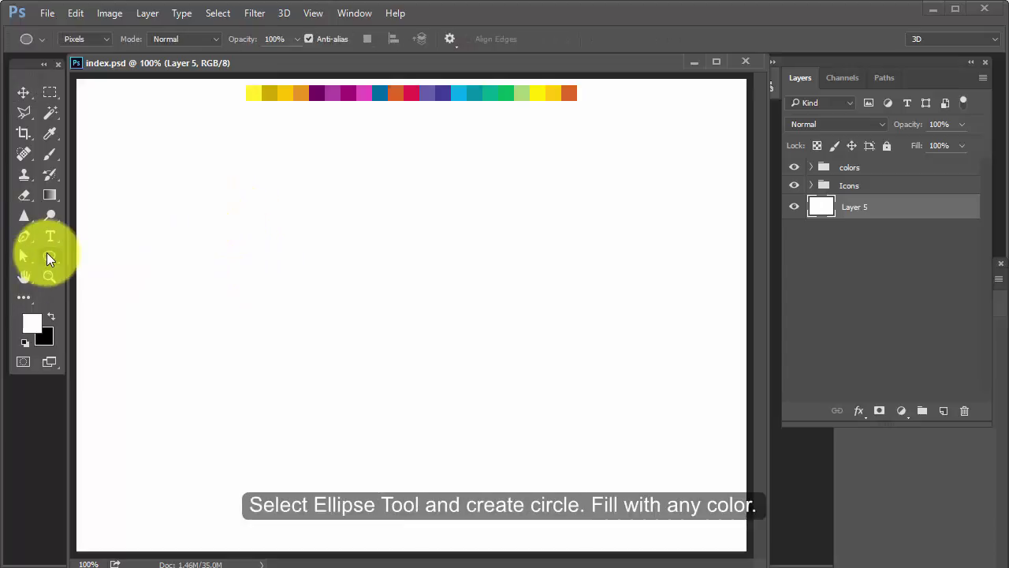
left_click(943, 410)
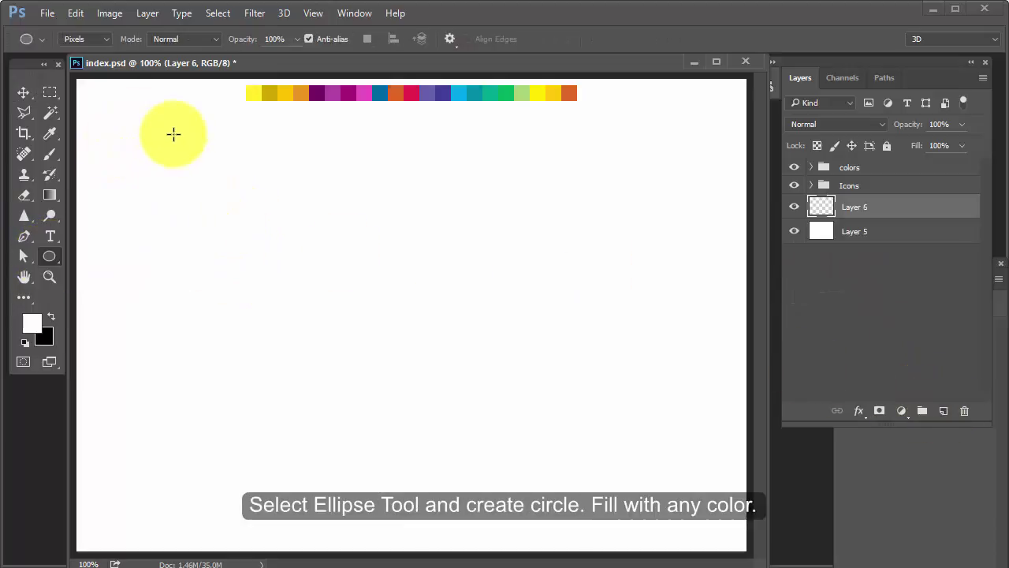
left_click(80, 53)
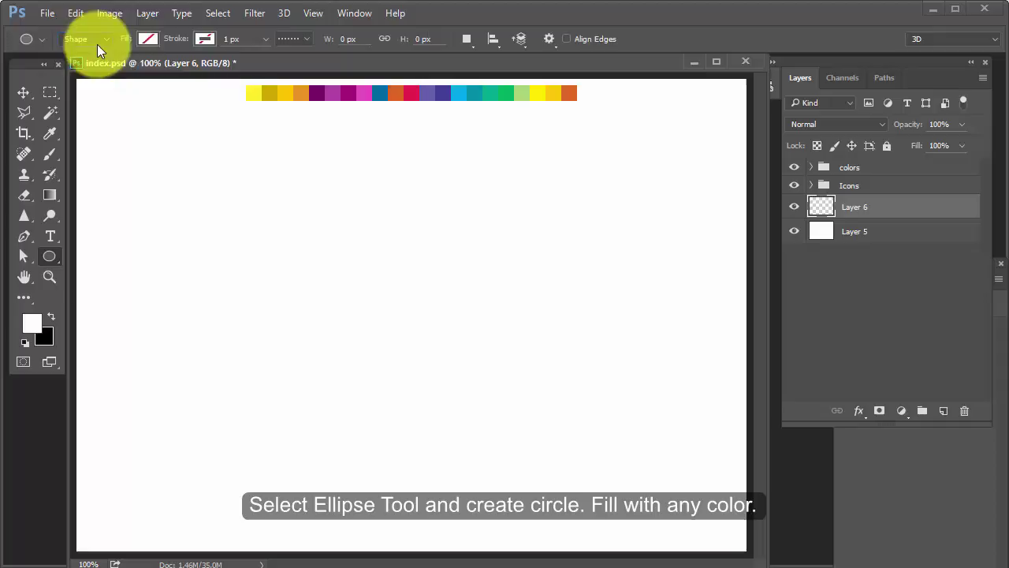
left_click(148, 39)
left_click_drag(192, 154, 771, 533)
key("v")
left_click_drag(454, 321, 466, 317)
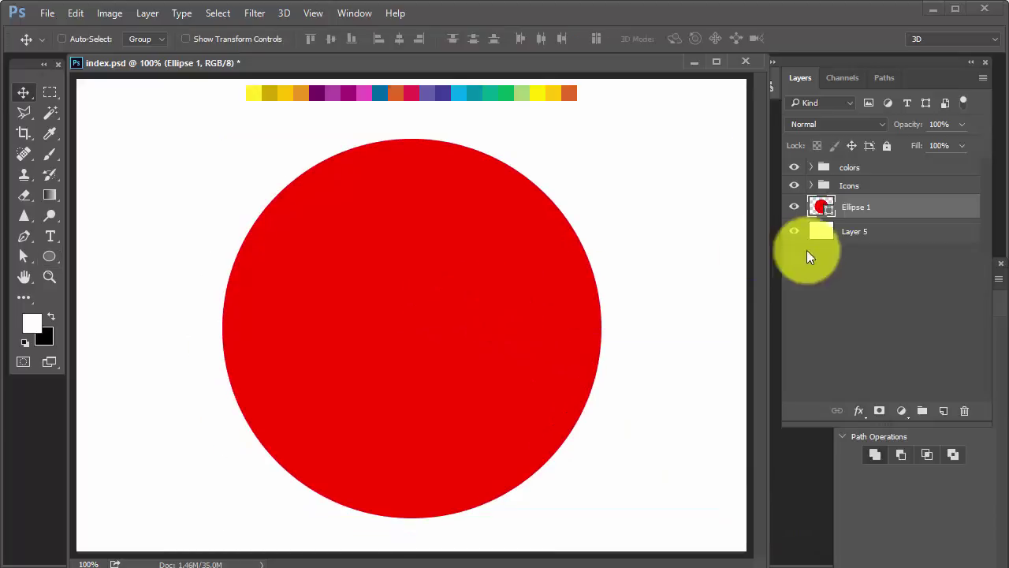
Recolour the Ellipse 1 circle fill to indigo
double_click(821, 207)
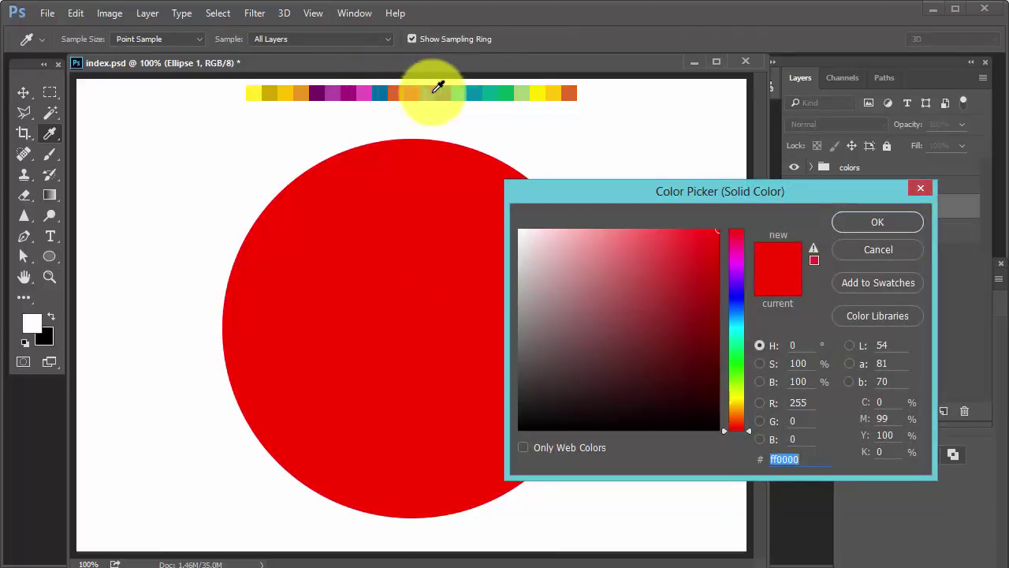
left_click(438, 90)
left_click(866, 224)
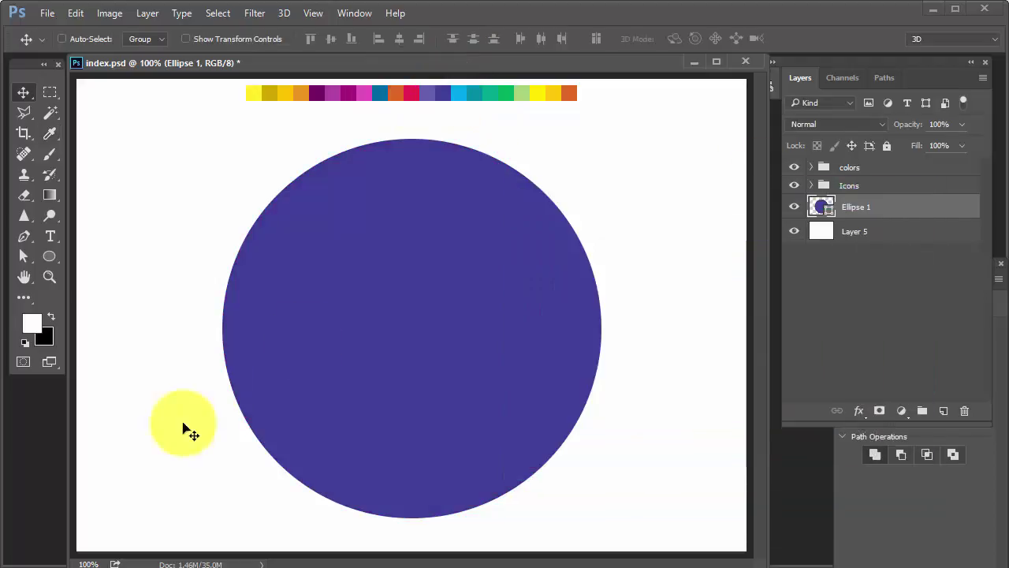
Show rulers and place vertical and horizontal guides crossing at the circle's centre
key("ctrl+r")
left_click_drag(79, 430, 421, 432)
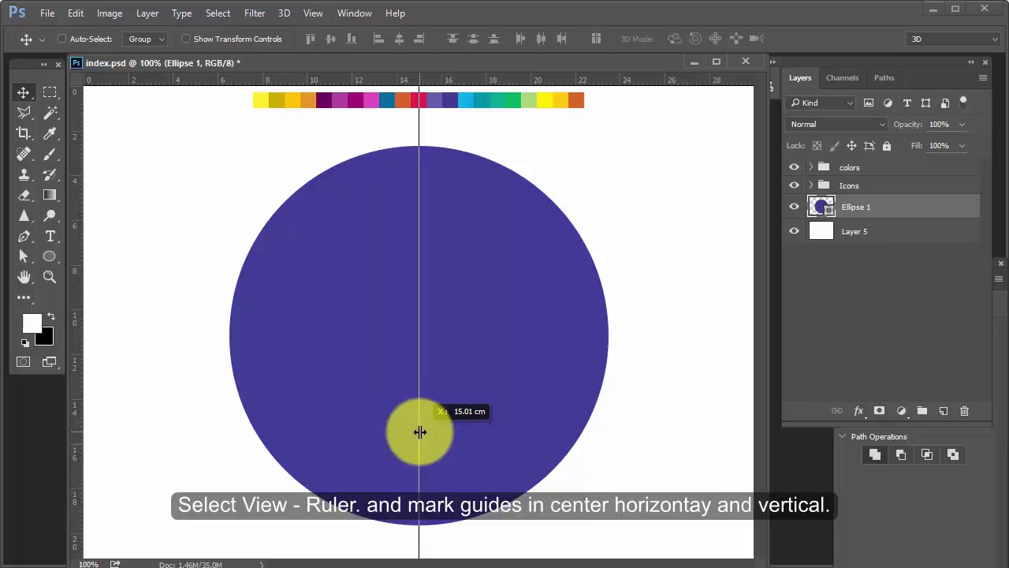
mouse_move(430, 78)
left_mouse_down()
mouse_move(499, 346)
mouse_move(499, 335)
left_mouse_up()
left_click(49, 256)
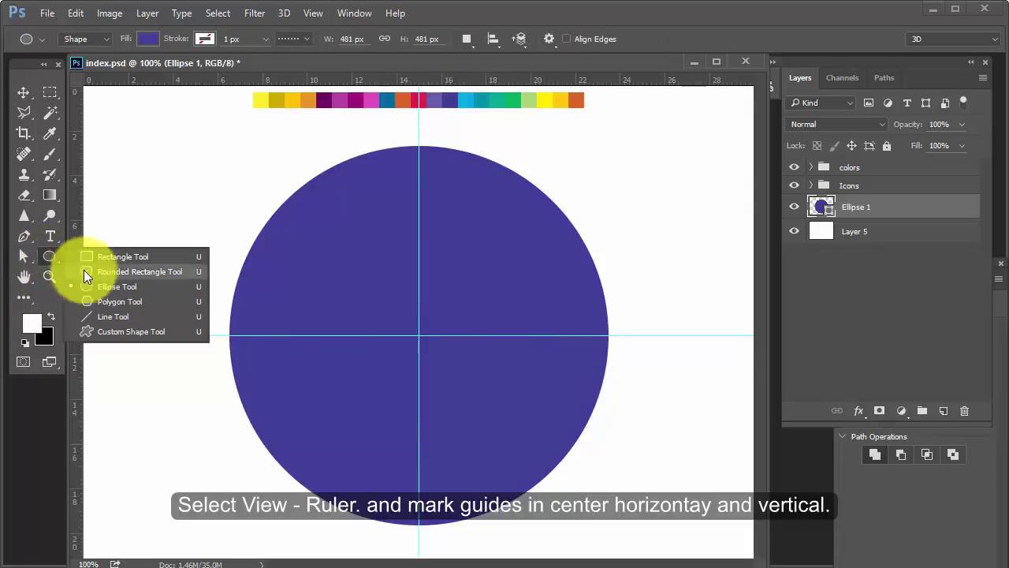
left_click(118, 301)
Draw an 8-sided polygon shape inside the circle and change its fill
left_click(597, 39)
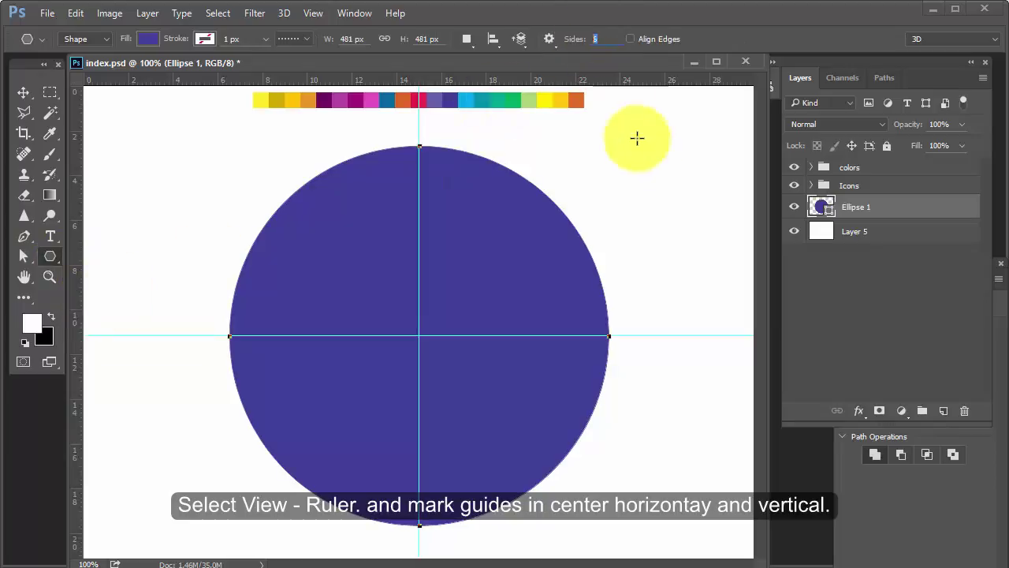
type("8")
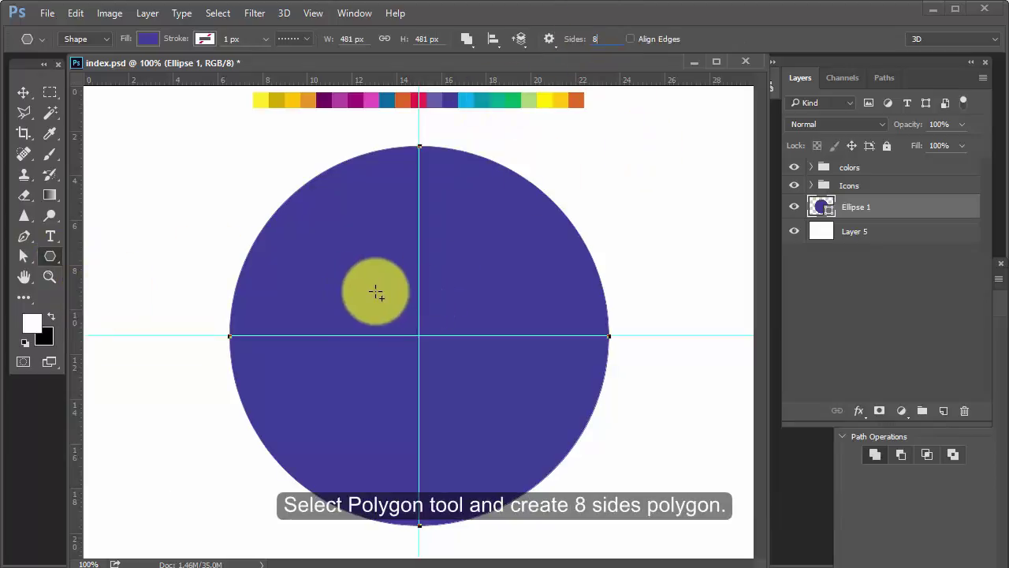
left_click(943, 410)
left_click_drag(359, 294, 421, 355)
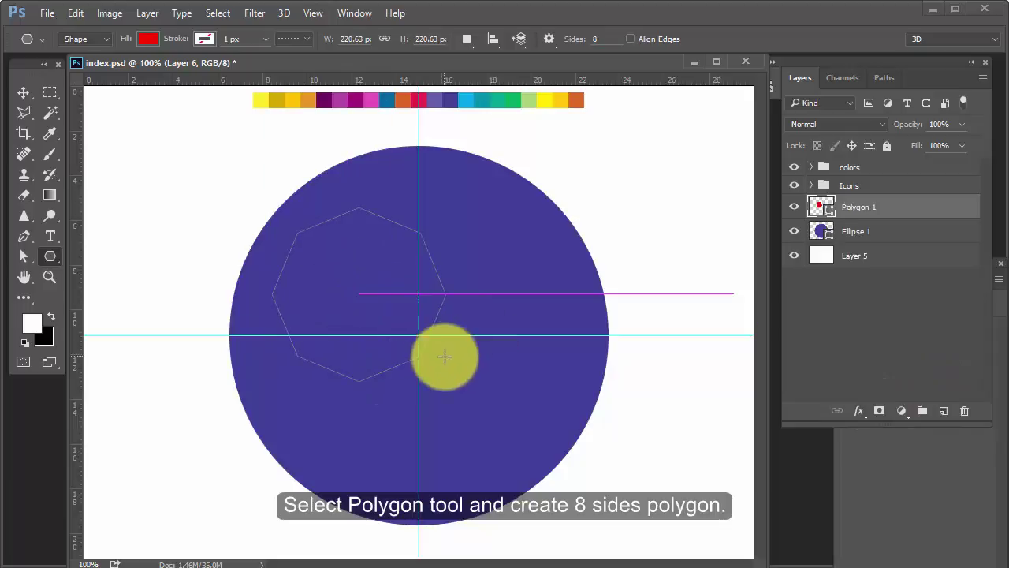
left_click(149, 38)
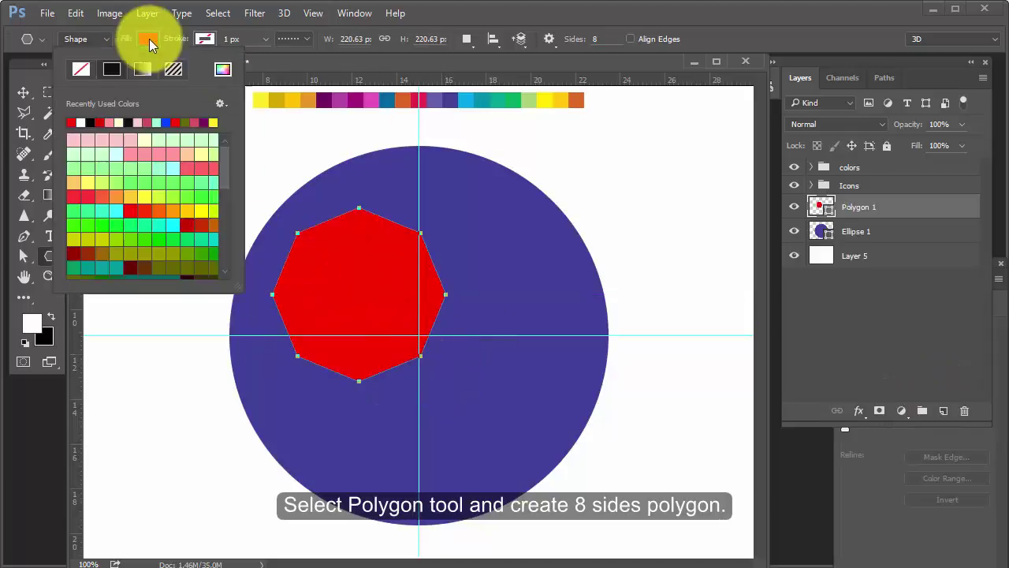
left_click(81, 70)
Move the polygon to the guides' crossing and shrink it with Free Transform
key("Return")
key("v")
left_click_drag(328, 303, 388, 345)
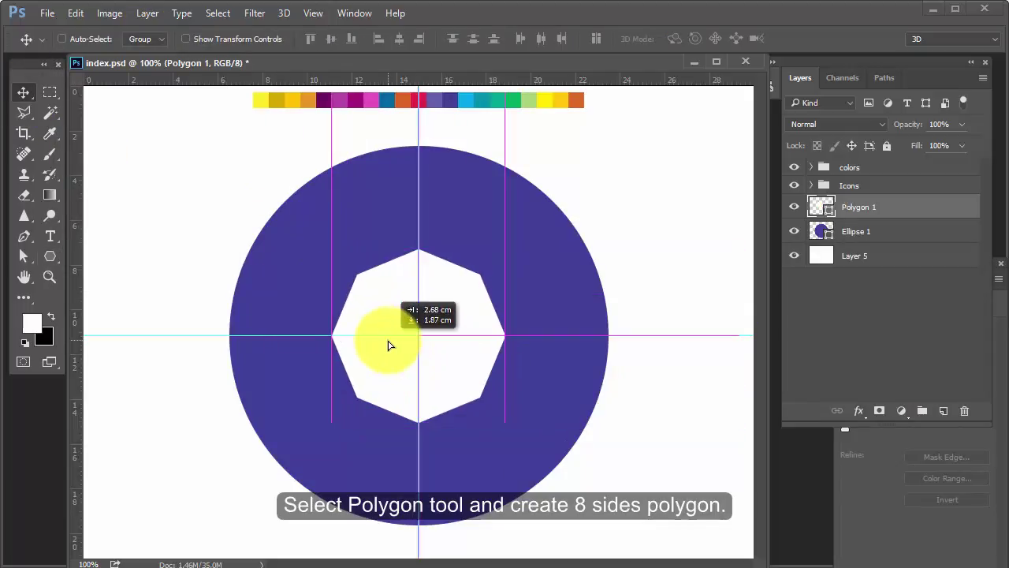
key("ctrl+t")
left_click_drag(333, 249, 365, 283)
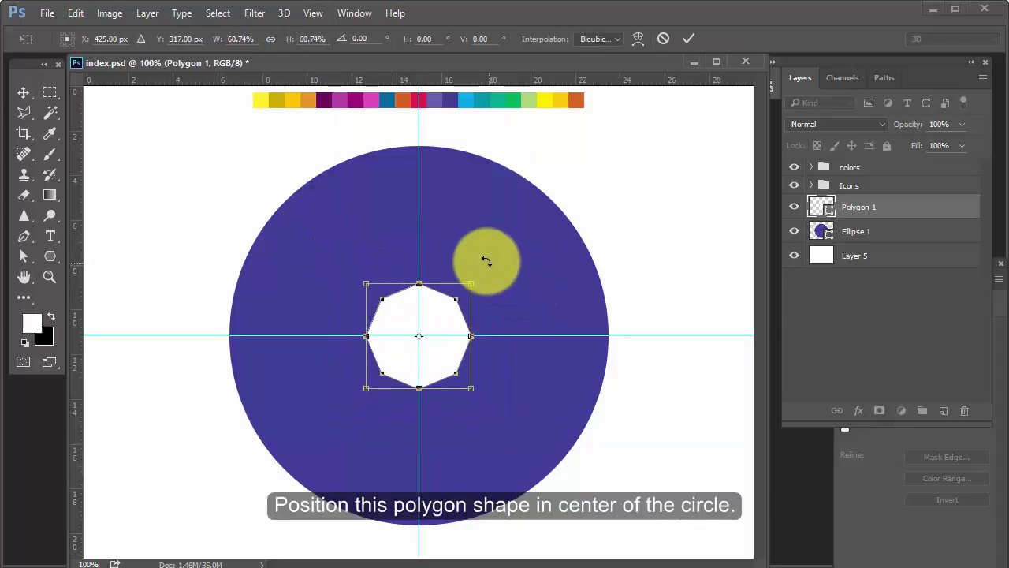
key("Return")
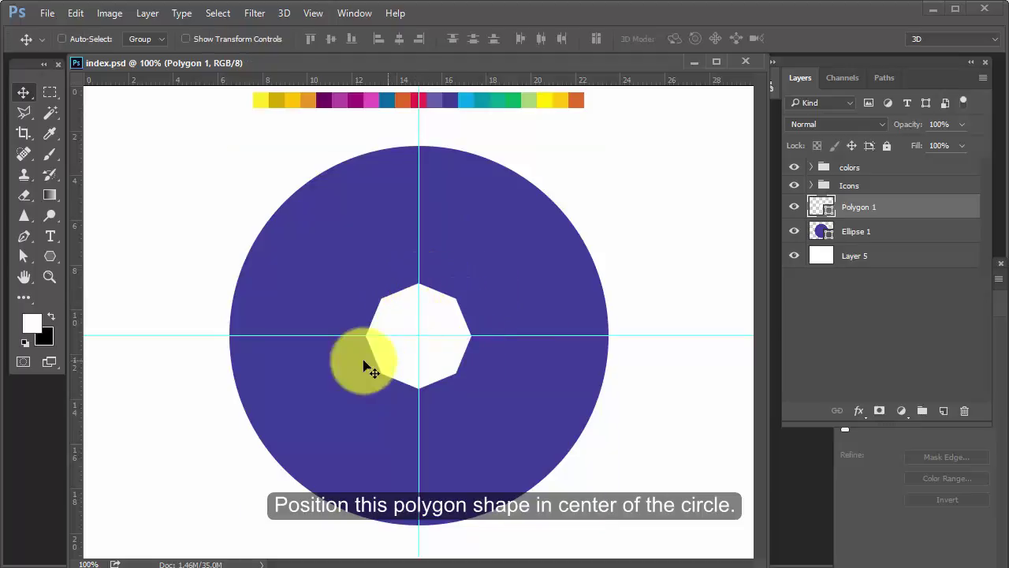
On a new layer, draw a black 1 px pixel line from the circle's centre to its top
right_click(57, 262)
left_click(105, 314)
left_click(86, 79)
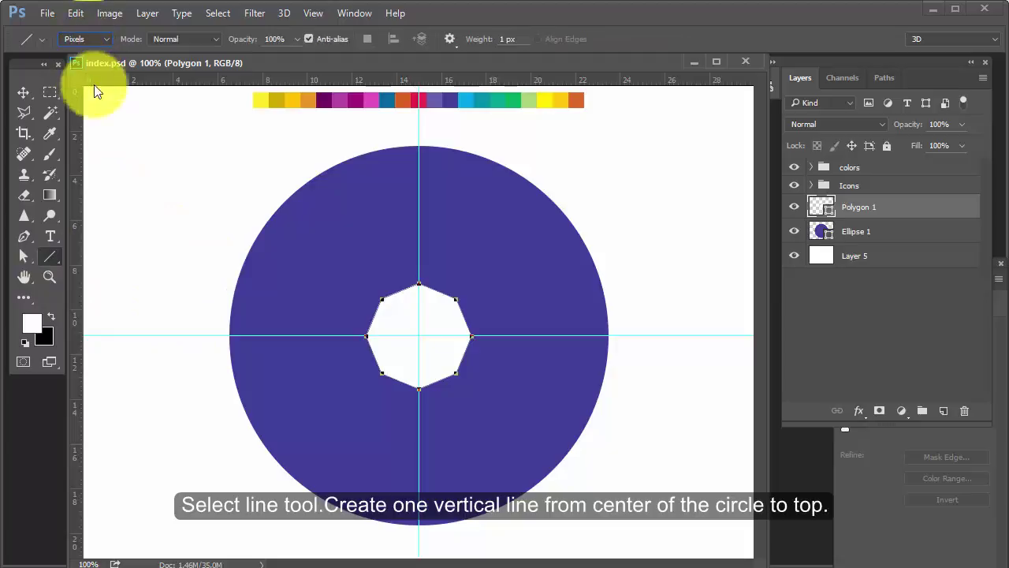
left_click(943, 411)
left_click(48, 316)
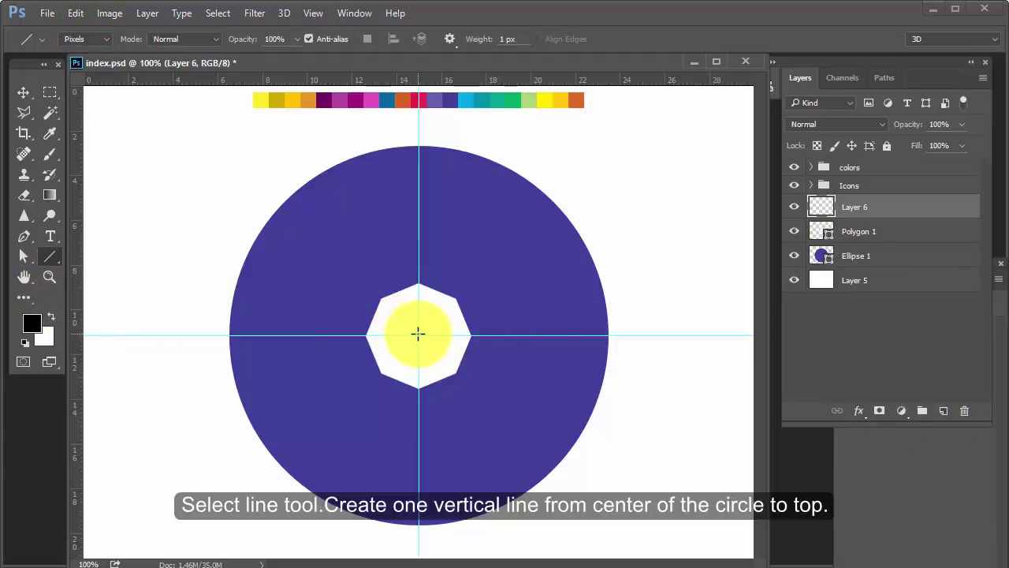
left_click_drag(419, 335, 420, 146)
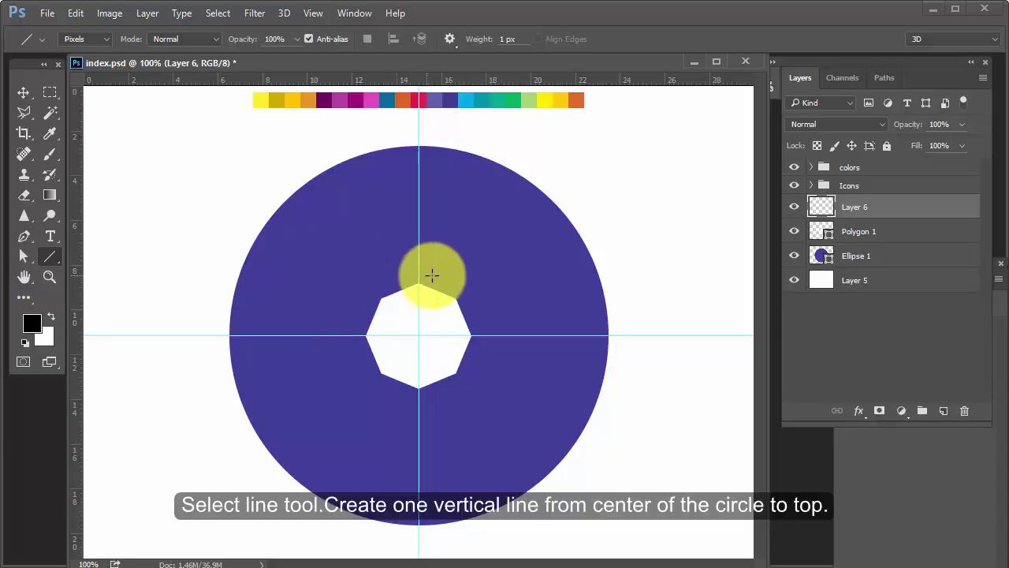
key("v")
left_click_drag(438, 275, 459, 277)
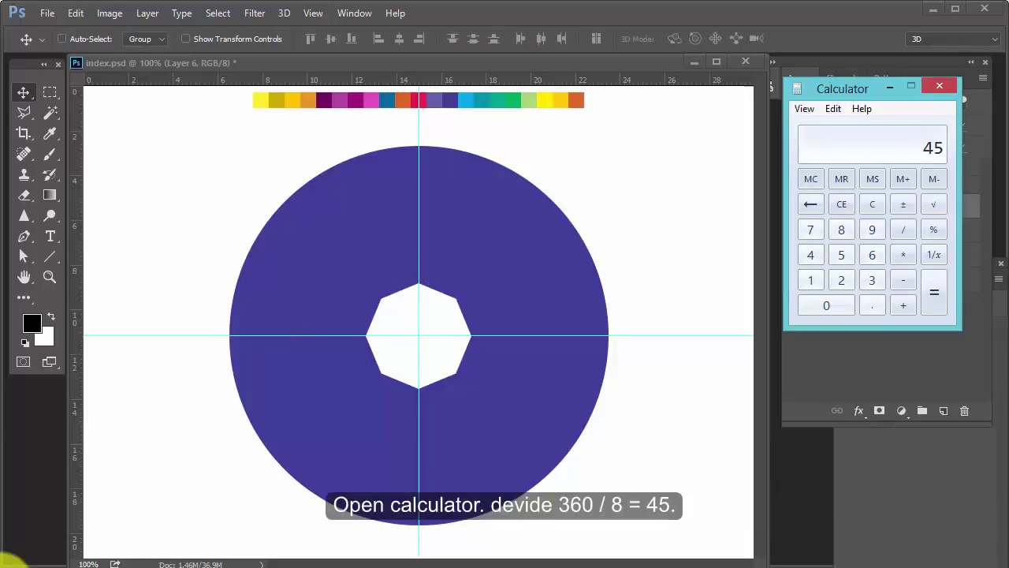
Rotate the line 45° about its bottom end at the circle's centre
left_click(938, 86)
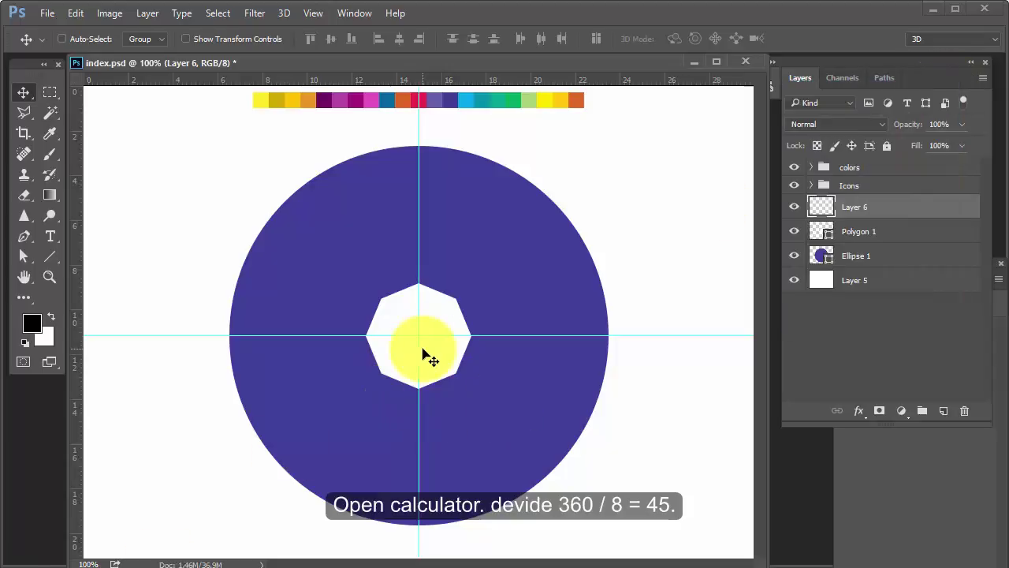
left_click(76, 13)
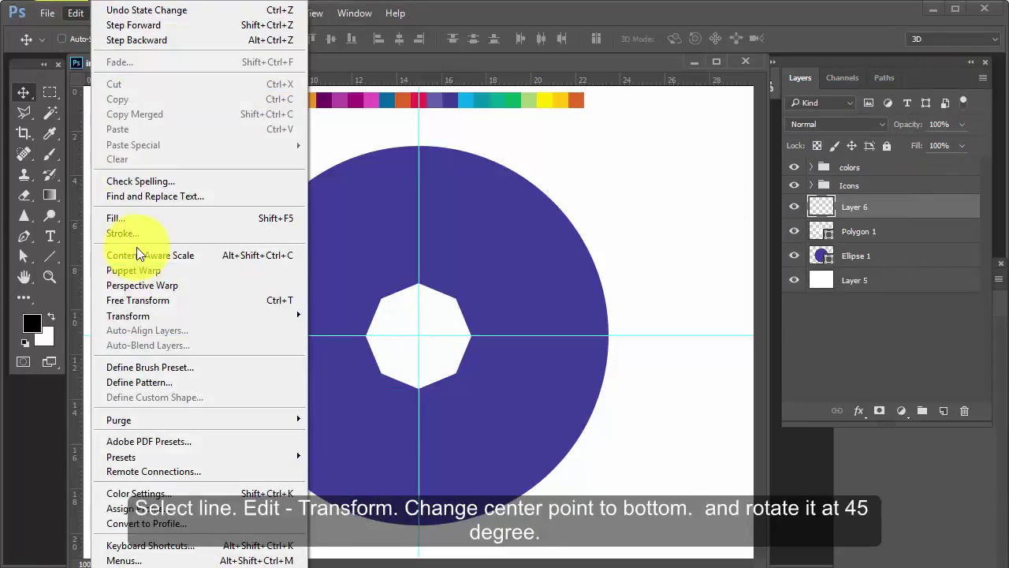
left_click(138, 301)
left_click(67, 45)
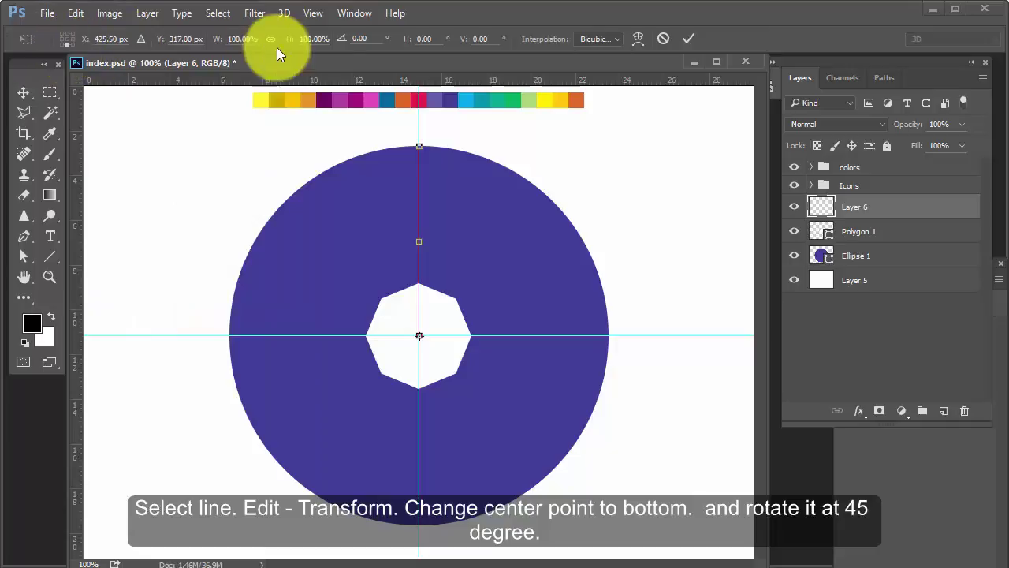
left_click(352, 38)
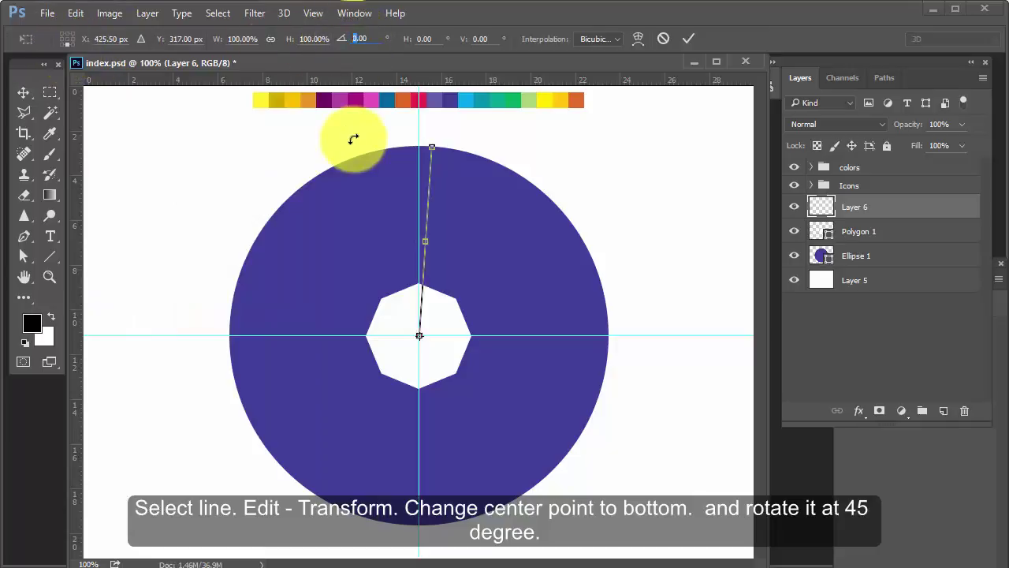
type("45")
key("Return")
left_click(690, 43)
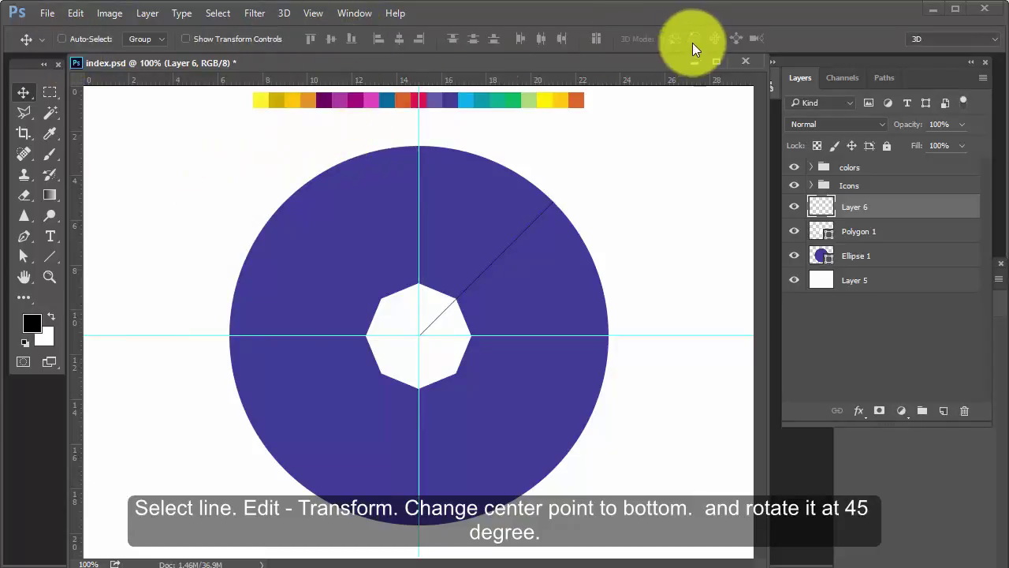
Duplicate the line and rotate the copy a further 45° onto the horizontal guide
key("ctrl+j")
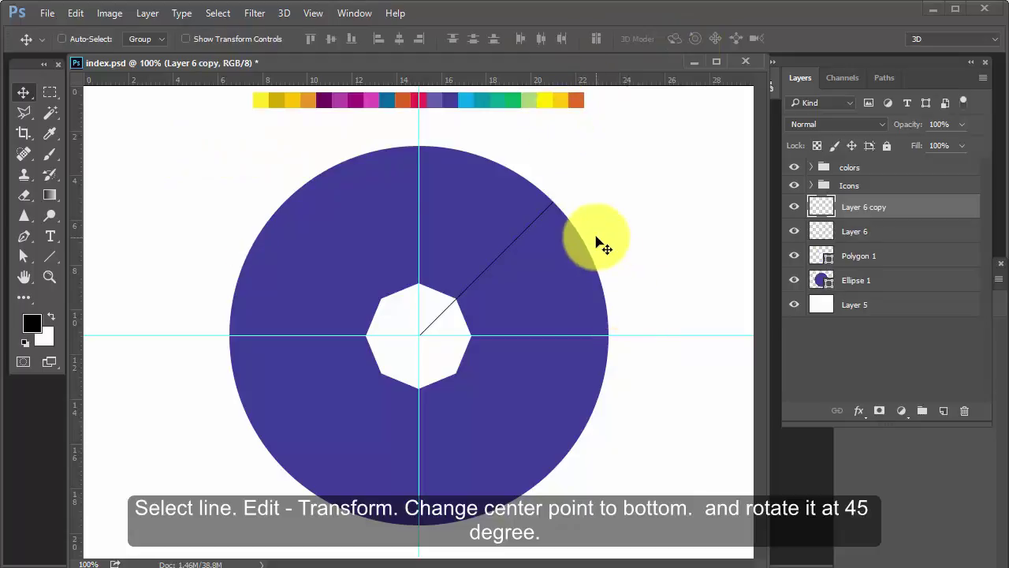
key("ctrl+t")
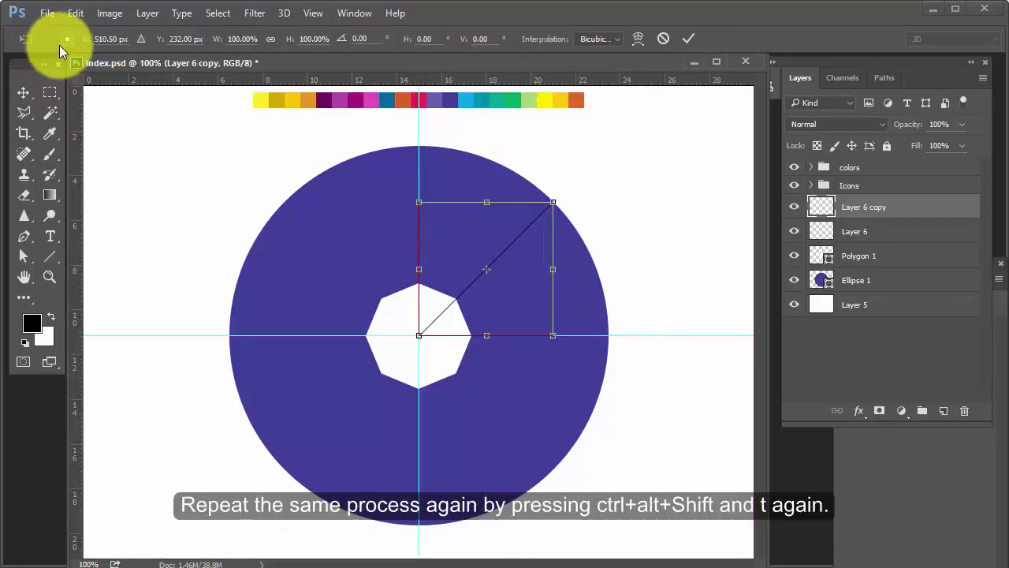
left_click(60, 45)
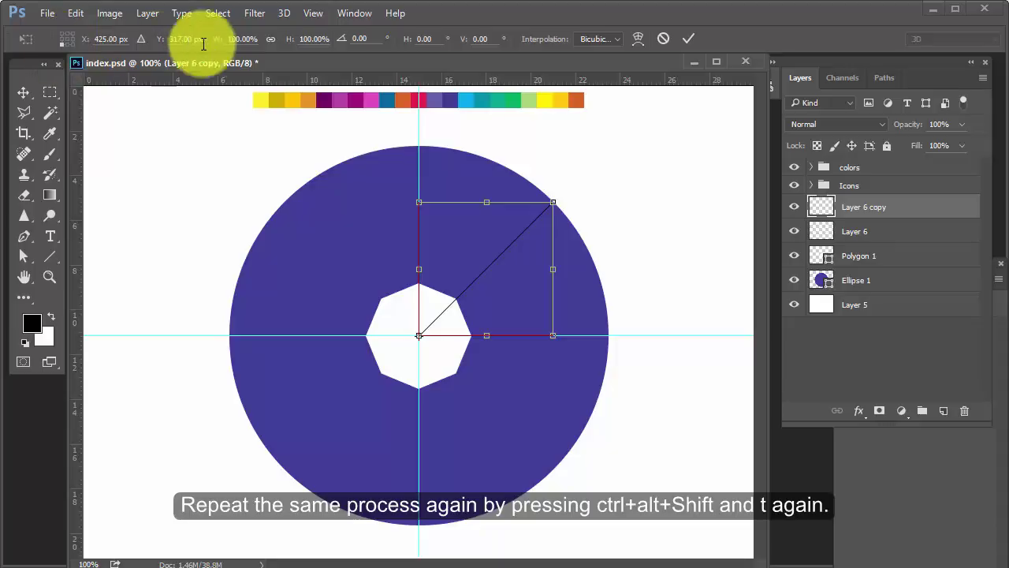
left_click(362, 38)
type("45")
key("Return")
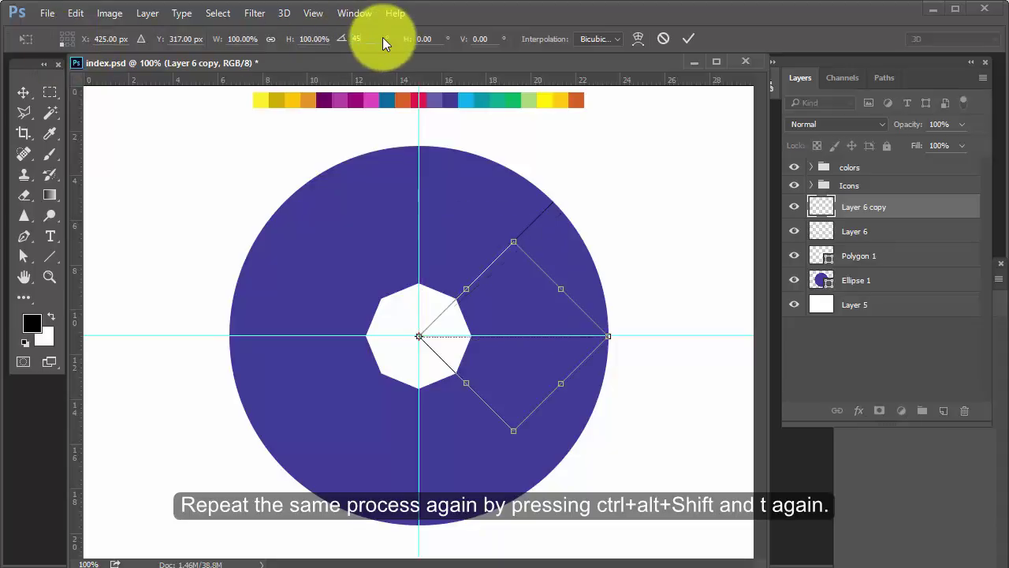
key("Return")
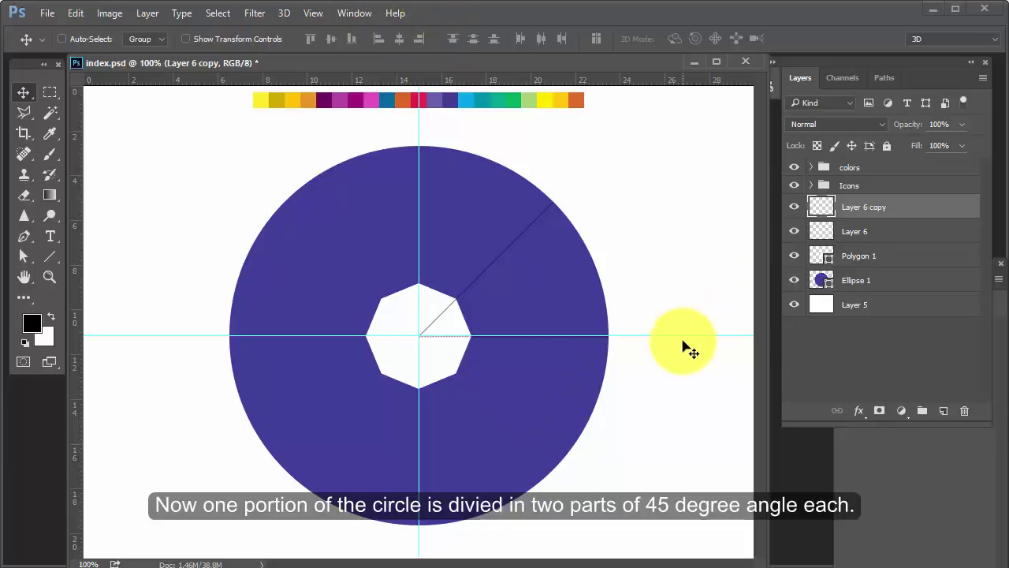
Zoom in on the upper-right wedge and begin pen points from the circle's centre
left_click_drag(683, 336, 683, 444)
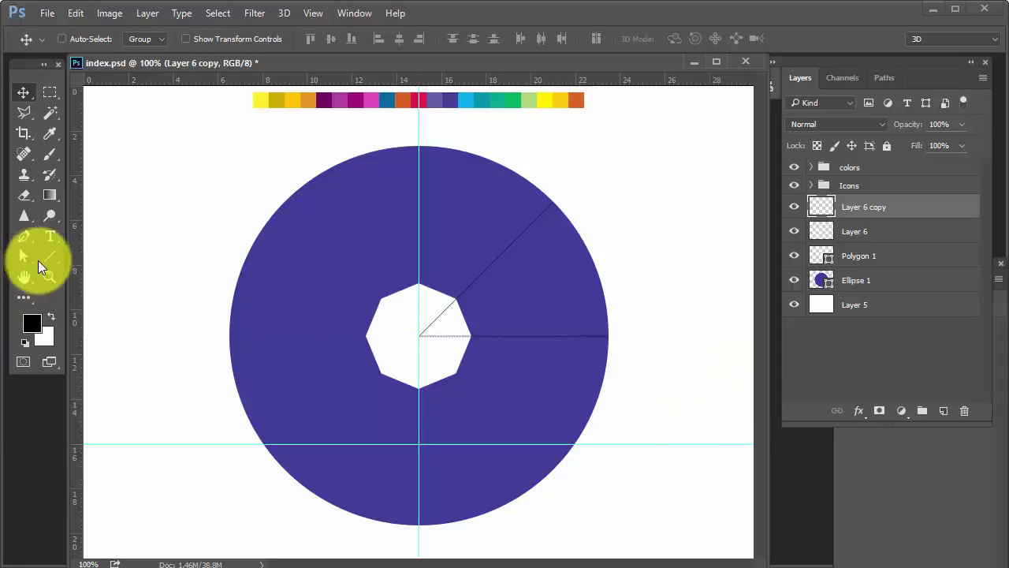
key("ctrl+plus")
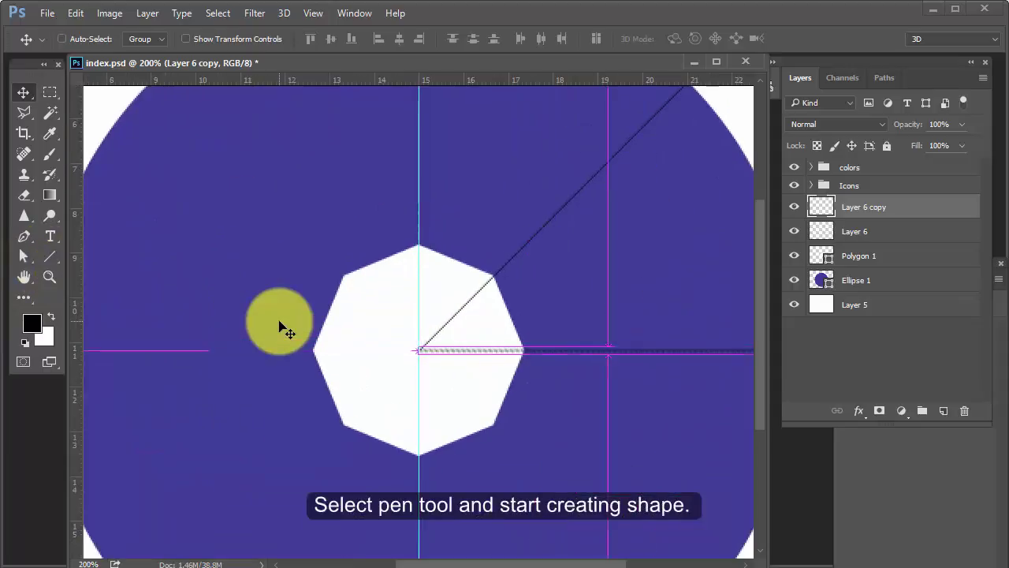
key("Tab")
left_click_drag(620, 277, 462, 345)
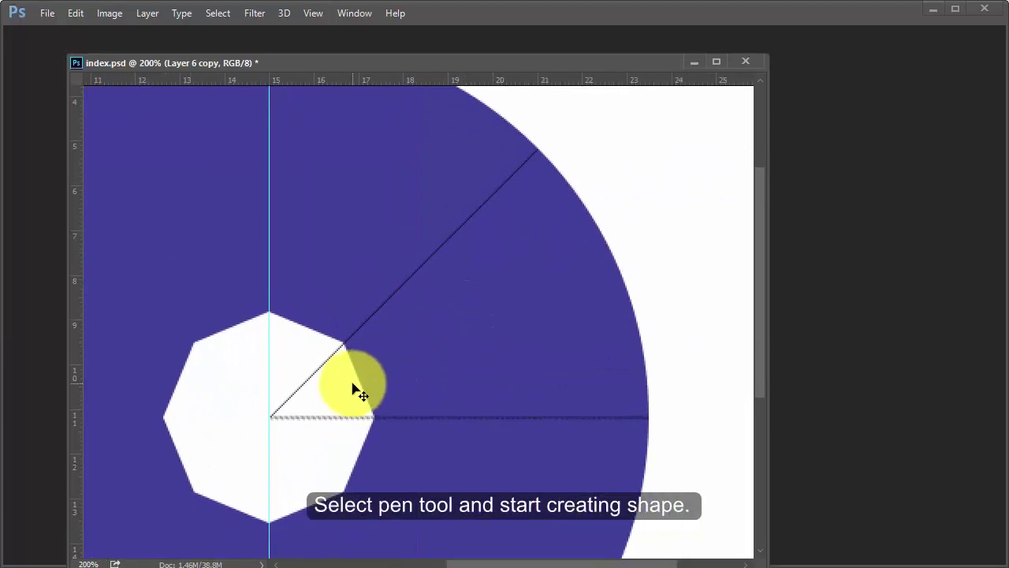
key("p")
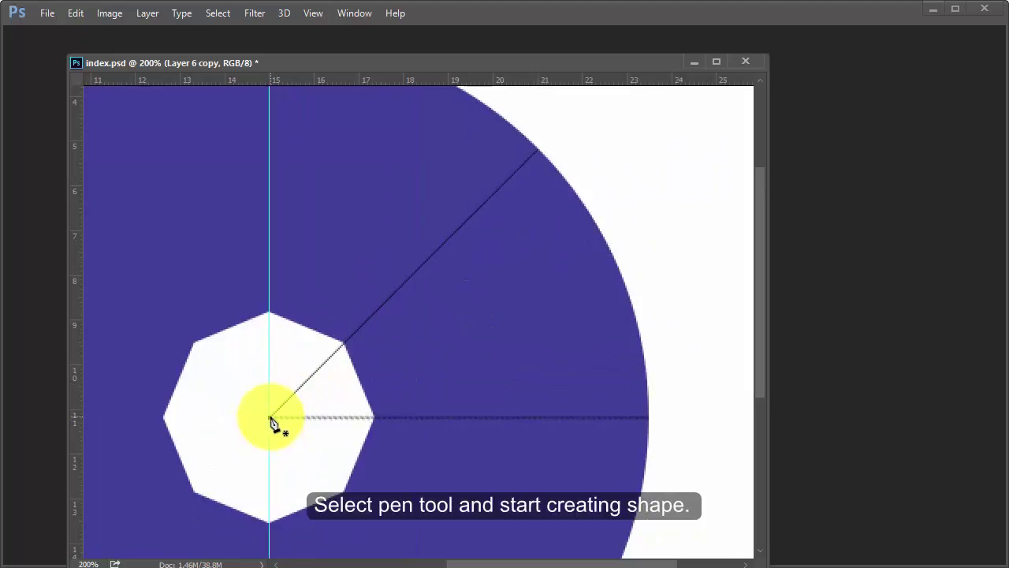
left_click(269, 417)
left_click(538, 151)
key("p")
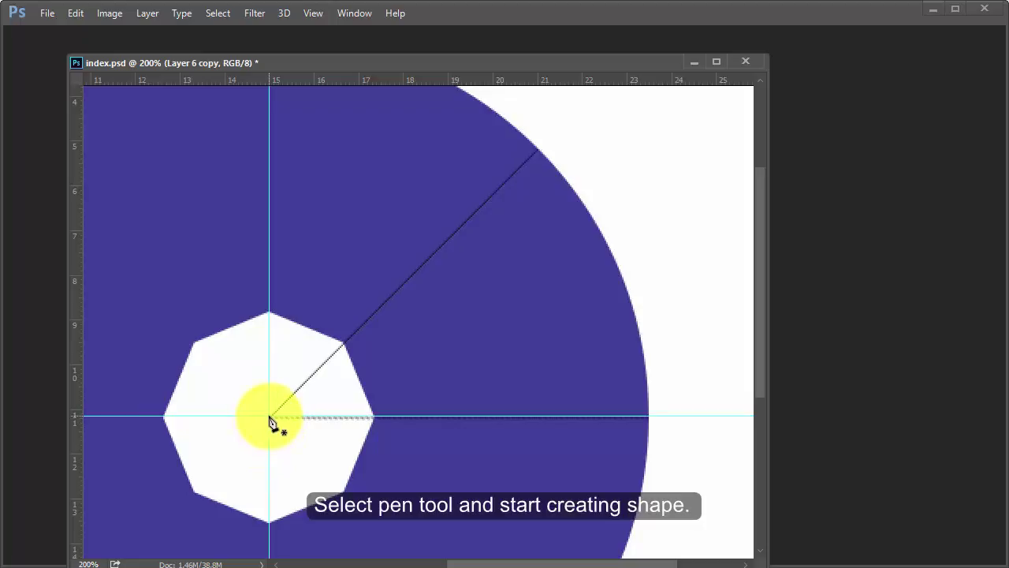
Draw a black triangle from the centre to the 45° line and guide edge points
left_click(270, 417)
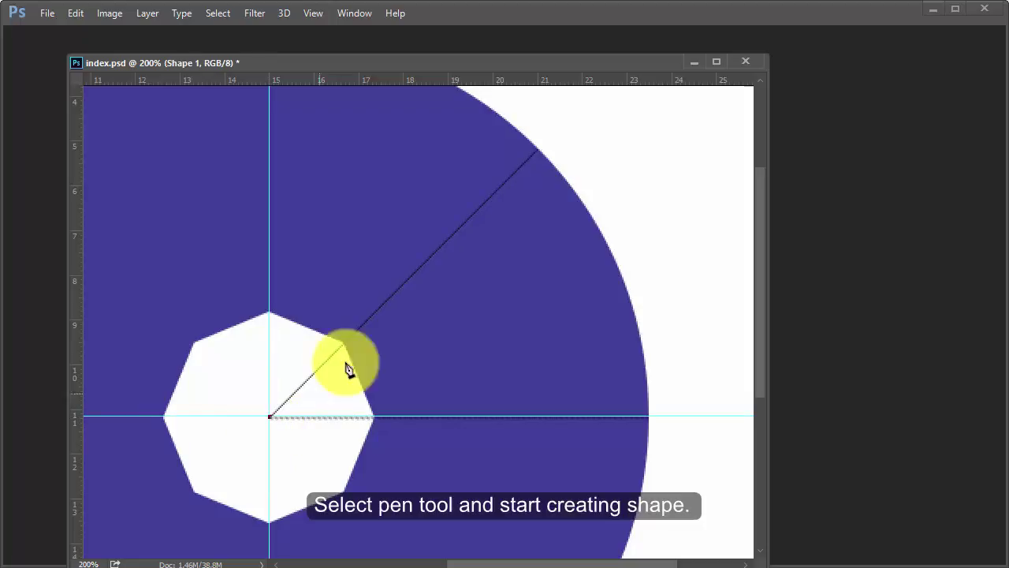
left_click(539, 150)
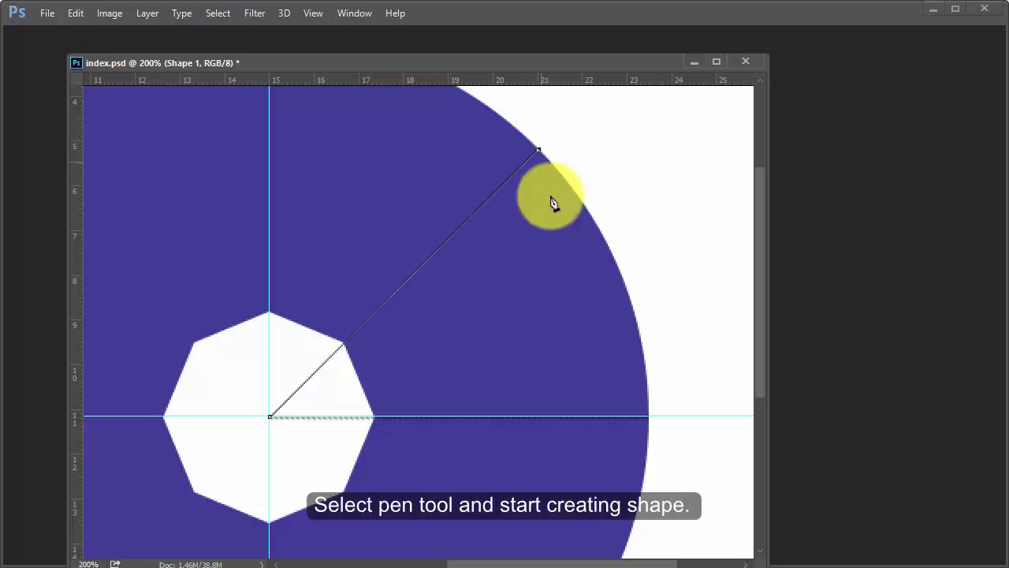
left_click(647, 416)
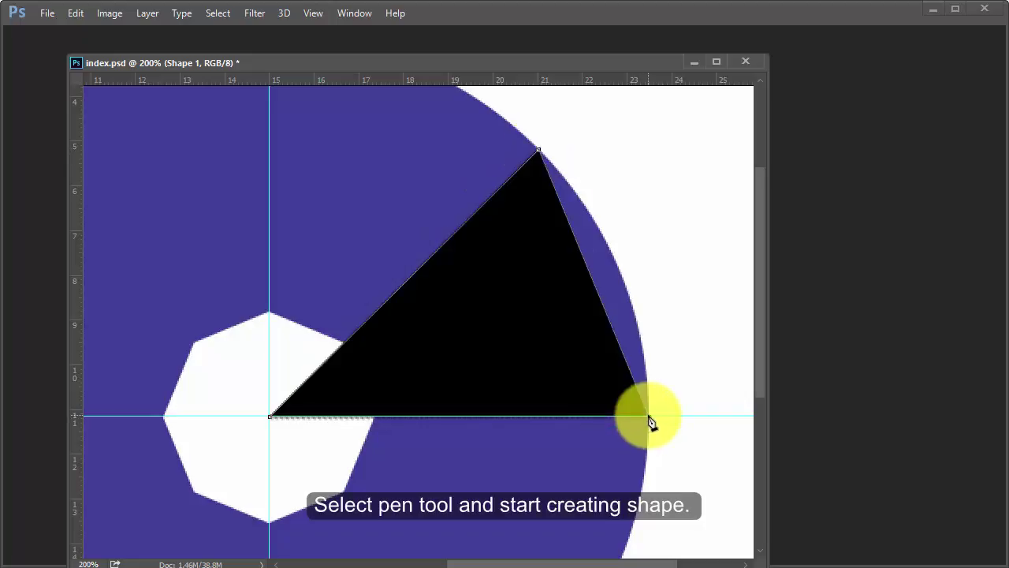
left_click(270, 417)
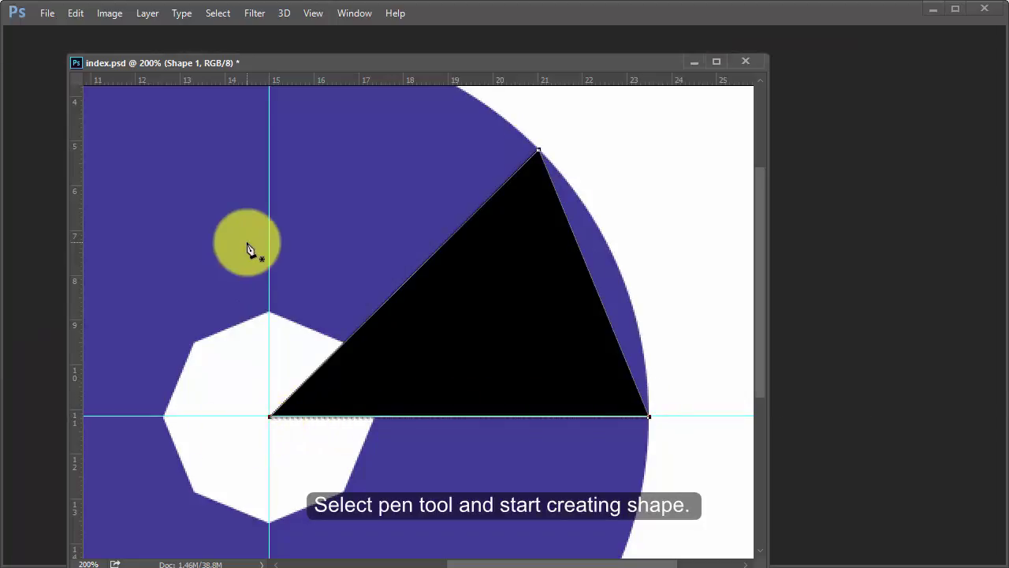
key("ctrl+minus")
key("Tab")
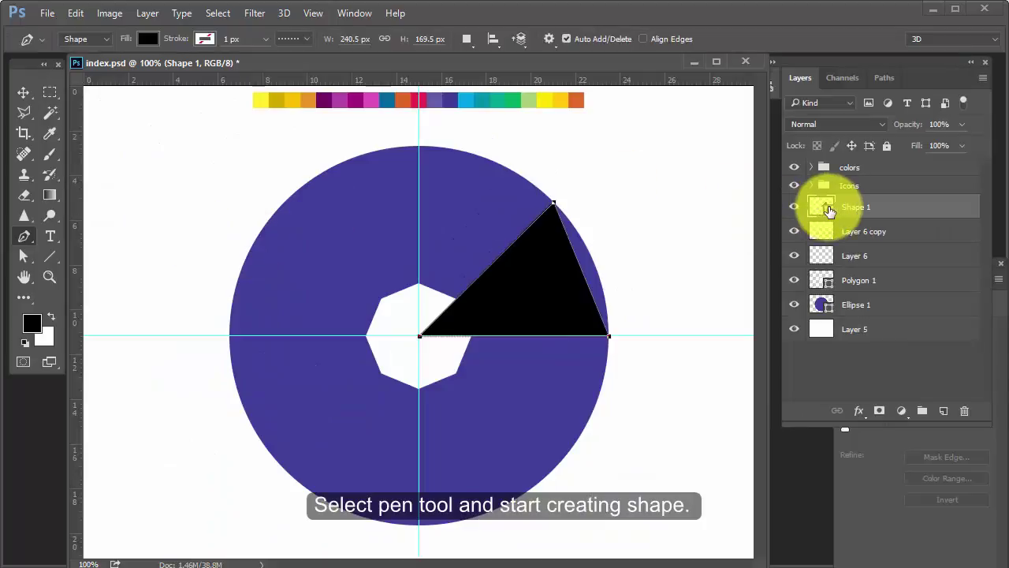
Change the Shape 1 triangle fill to yellow
double_click(823, 204)
left_click(262, 96)
left_click(878, 222)
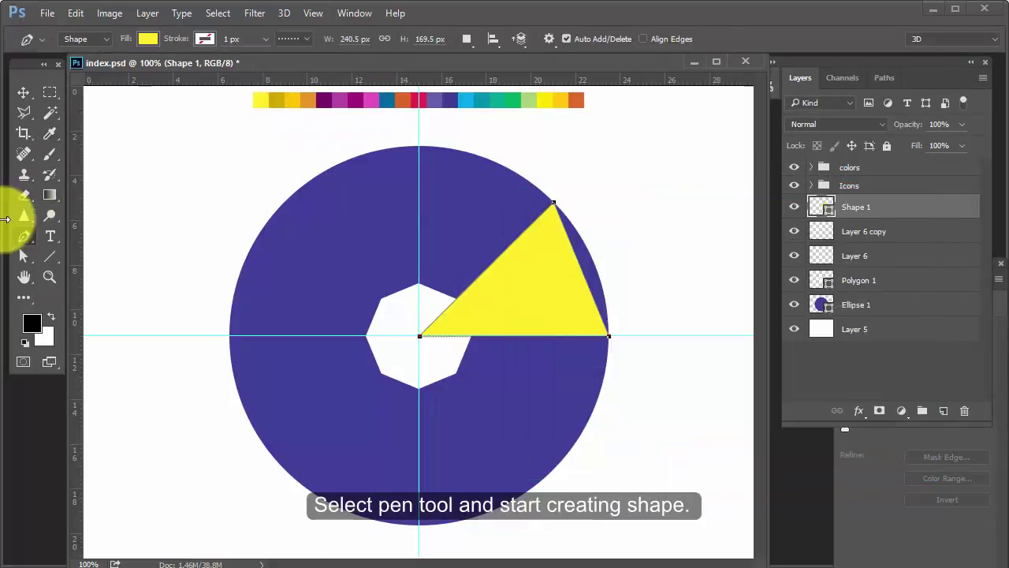
Add an anchor on the triangle's outer edge and pull it into a concave curve
left_click(583, 272)
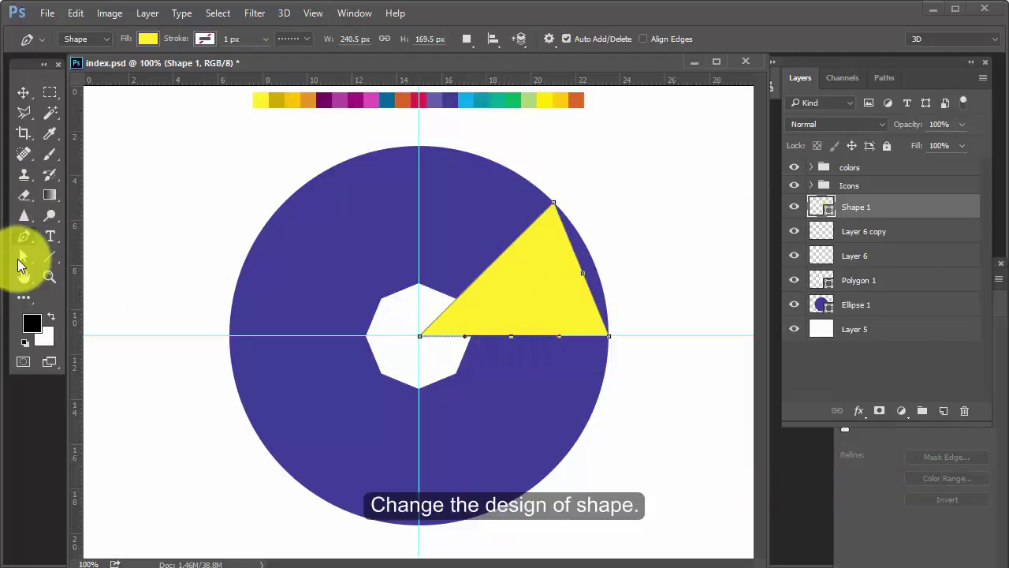
left_click(22, 256)
left_click(592, 278)
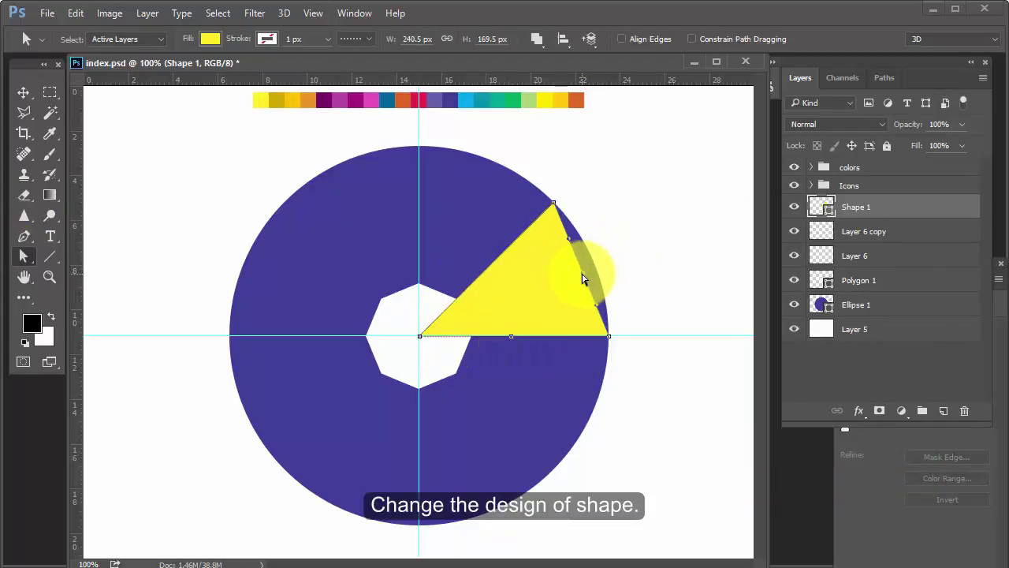
left_click_drag(553, 283, 550, 287)
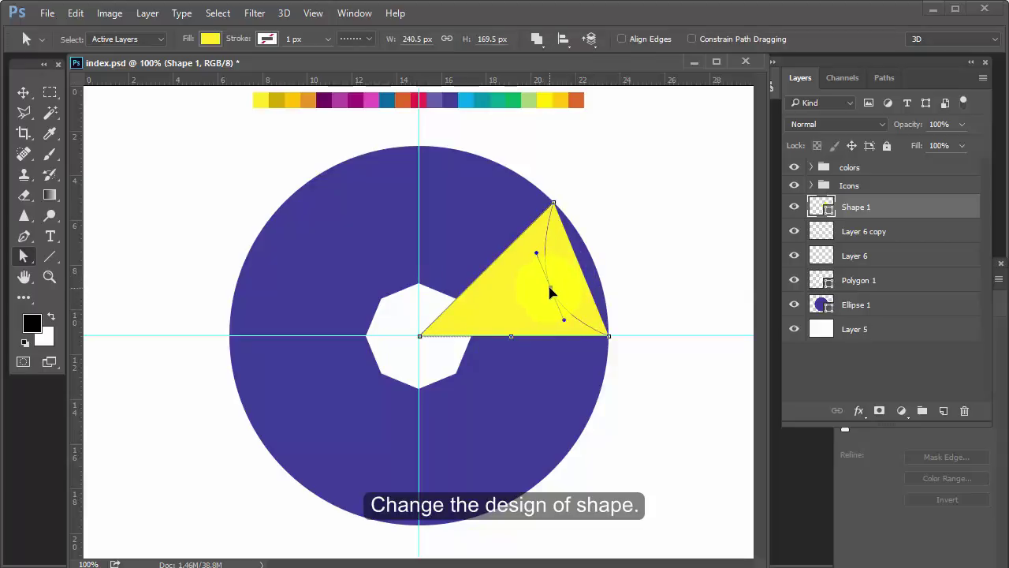
left_click(512, 336)
mouse_move(511, 336)
left_mouse_down()
mouse_move(508, 323)
mouse_move(513, 368)
mouse_move(559, 354)
mouse_move(506, 328)
left_mouse_up()
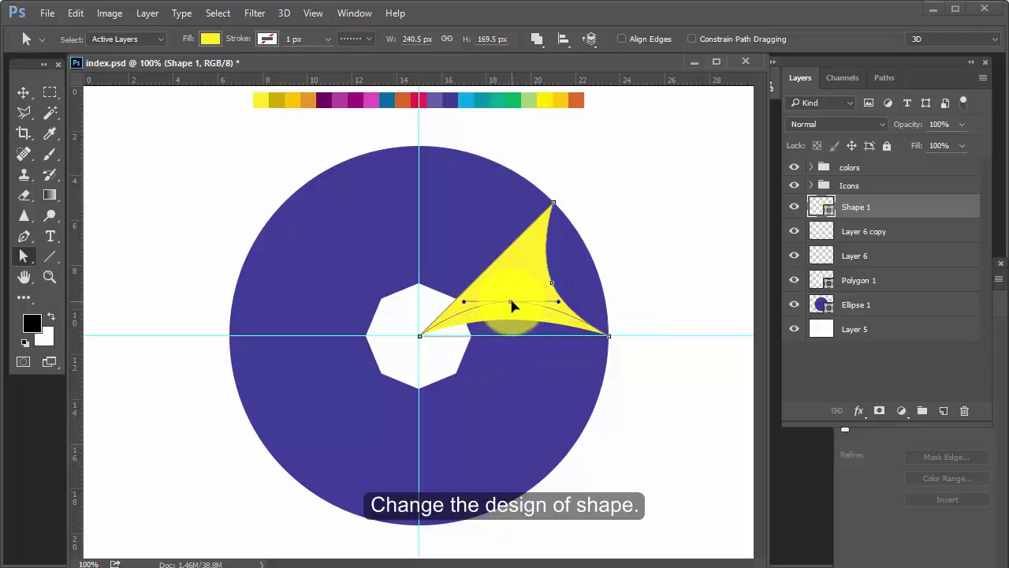
left_click_drag(512, 304, 495, 368)
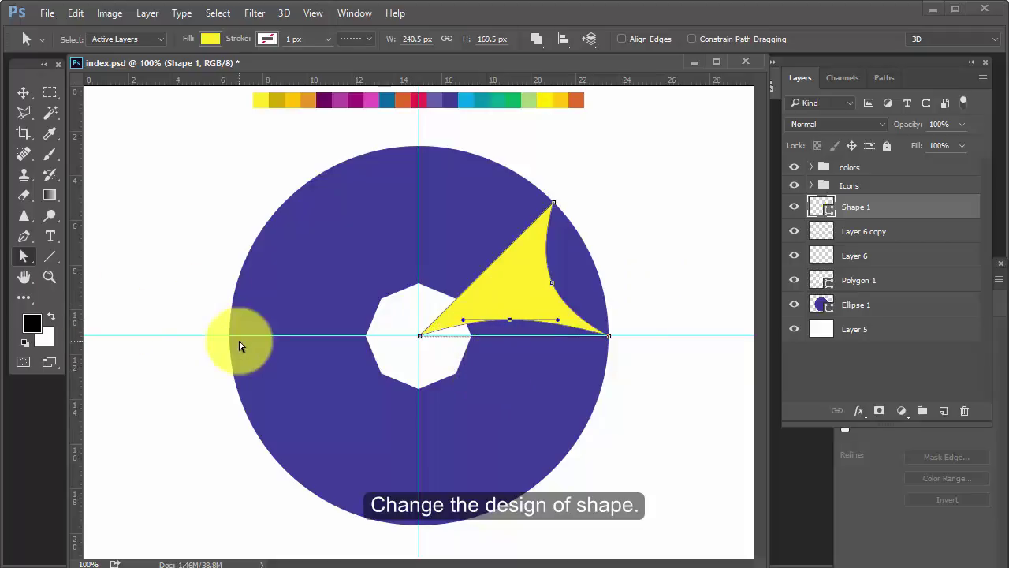
Undo the stray bottom-edge curve, keep the concave wedge, and deselect the path
key("ctrl+z")
left_click(509, 360)
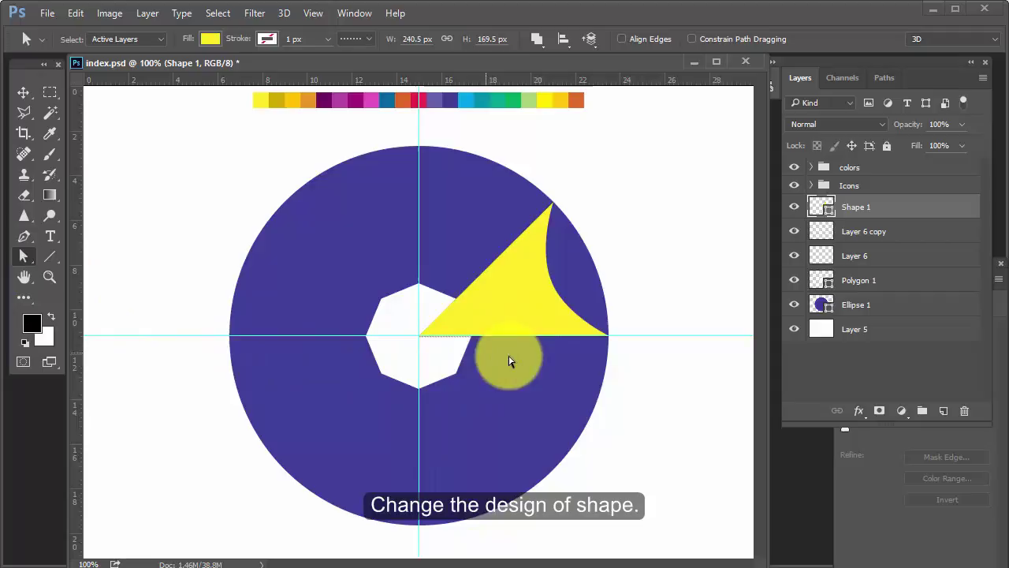
key("ctrl+alt+z")
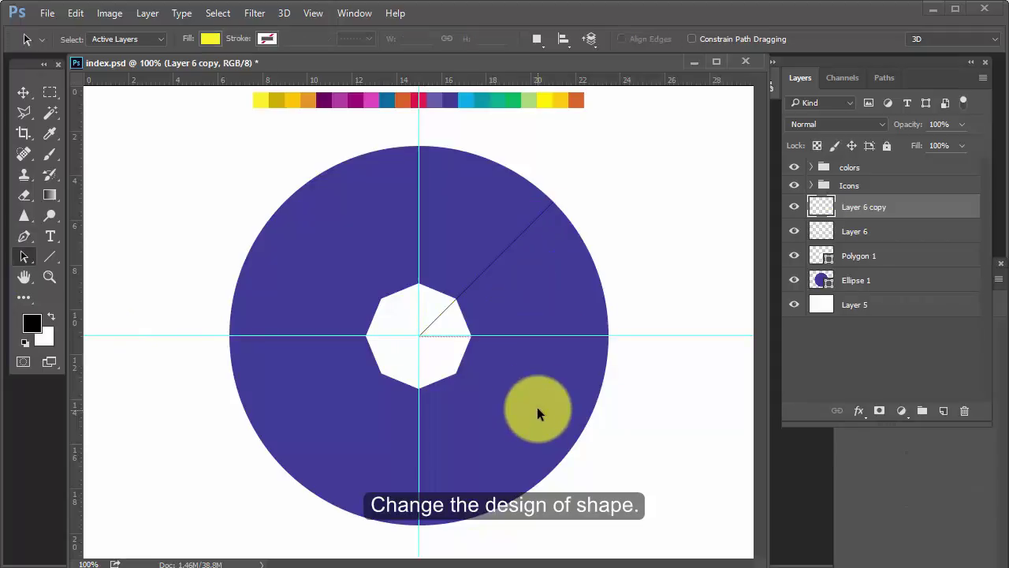
key("ctrl+shift+z")
left_click(556, 386)
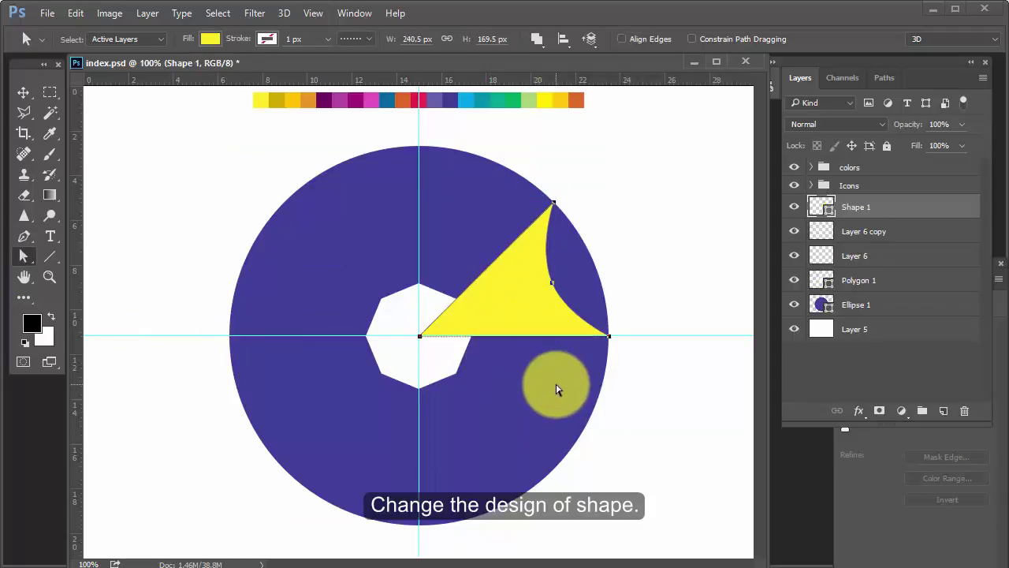
left_click(187, 210)
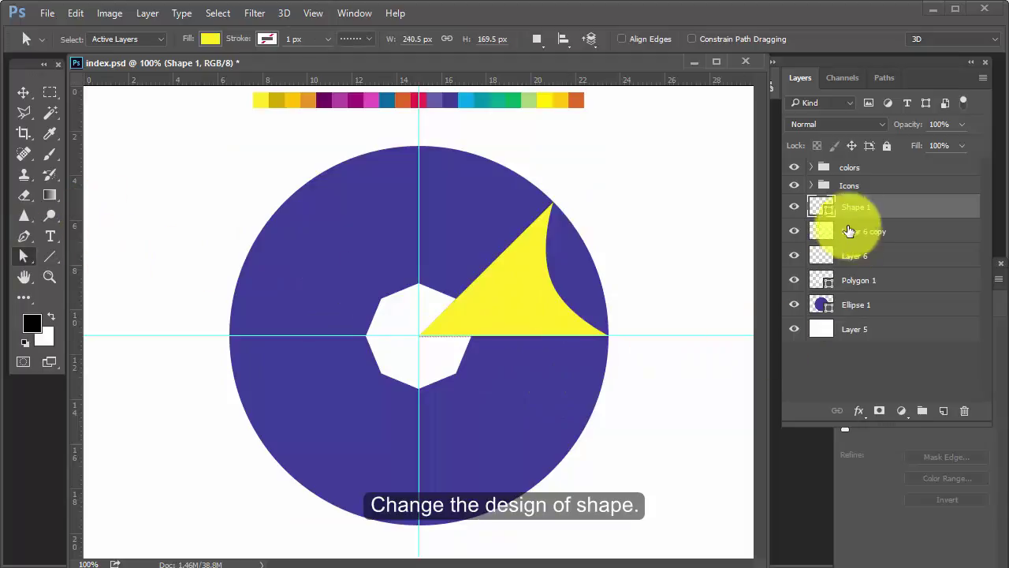
left_click(859, 410)
Add an Inner Shadow of size 4 to the yellow wedge
left_click(881, 273)
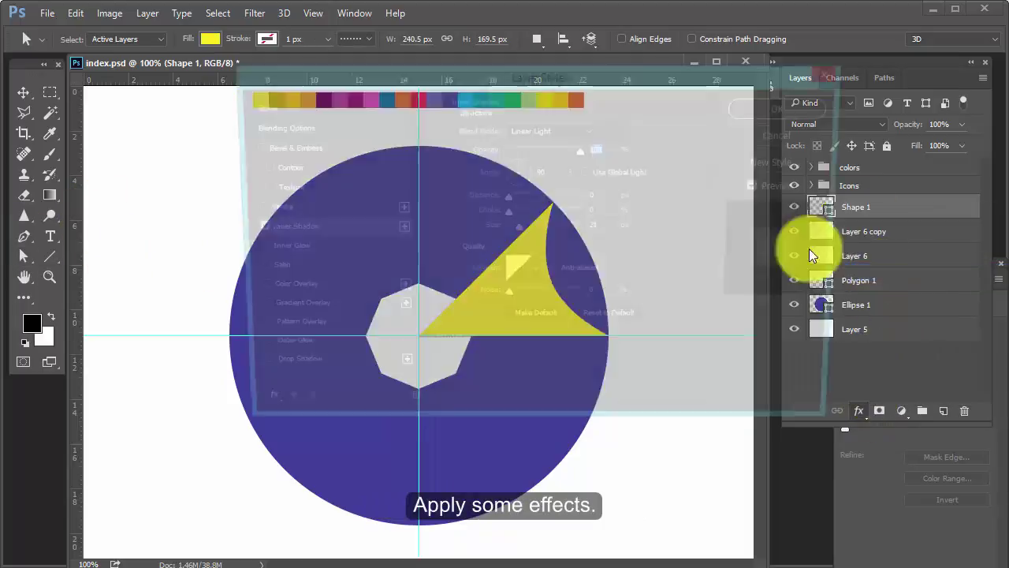
left_click_drag(676, 85, 977, 368)
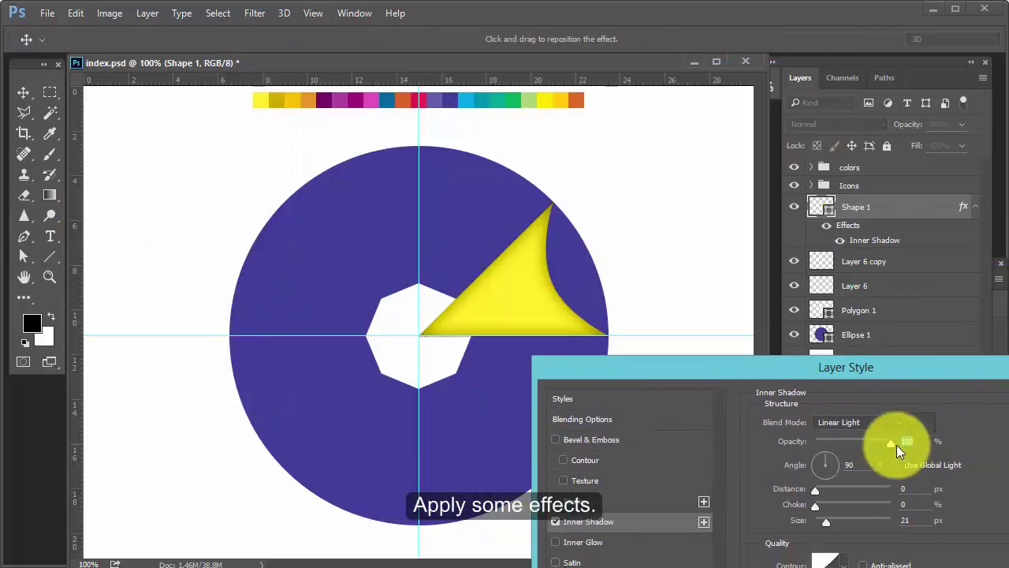
left_click_drag(746, 371, 753, 367)
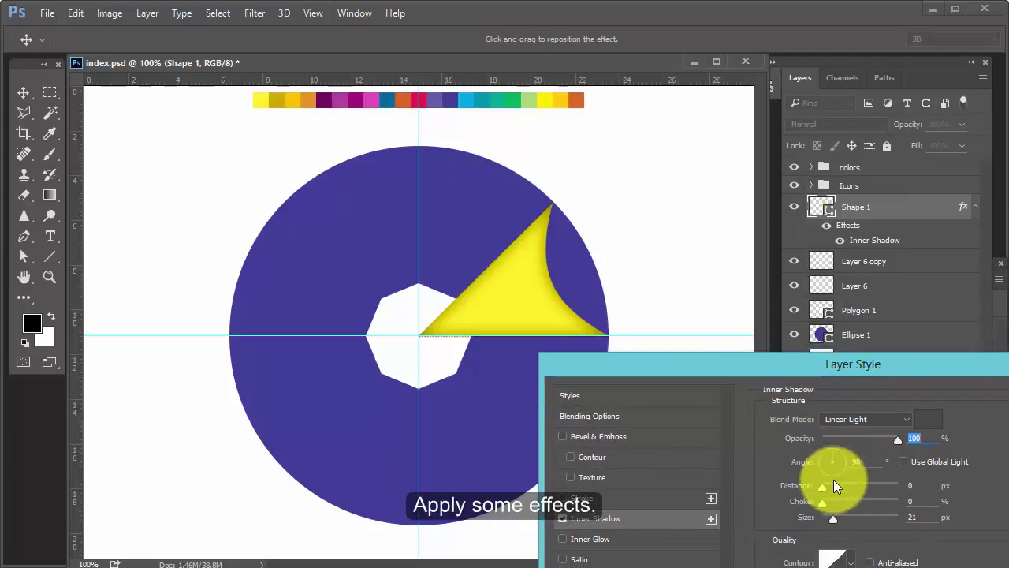
left_click_drag(830, 517, 826, 521)
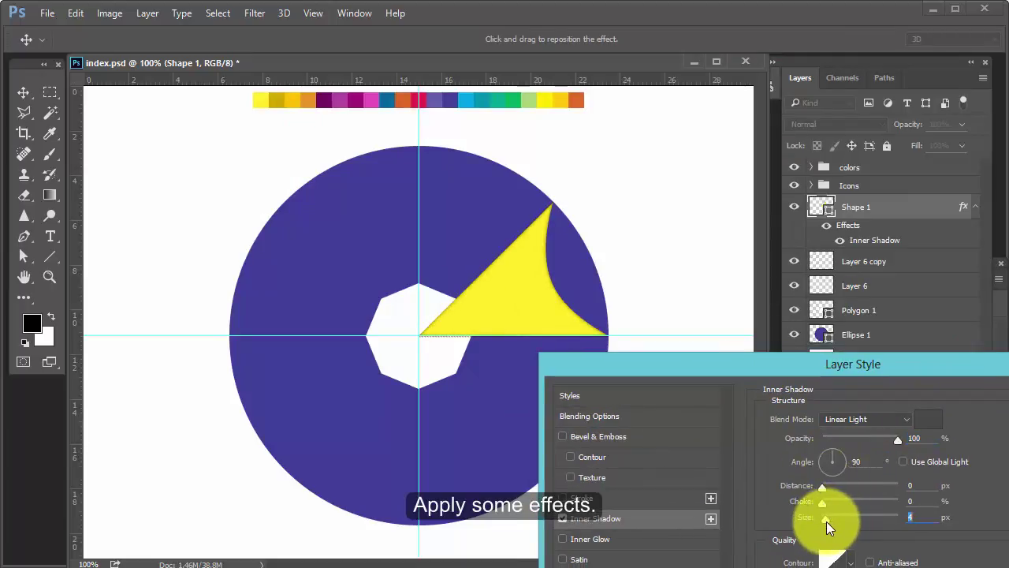
Add an Up-direction Bevel & Emboss of size 13 and apply the layer styles
left_click(587, 436)
left_click(882, 469)
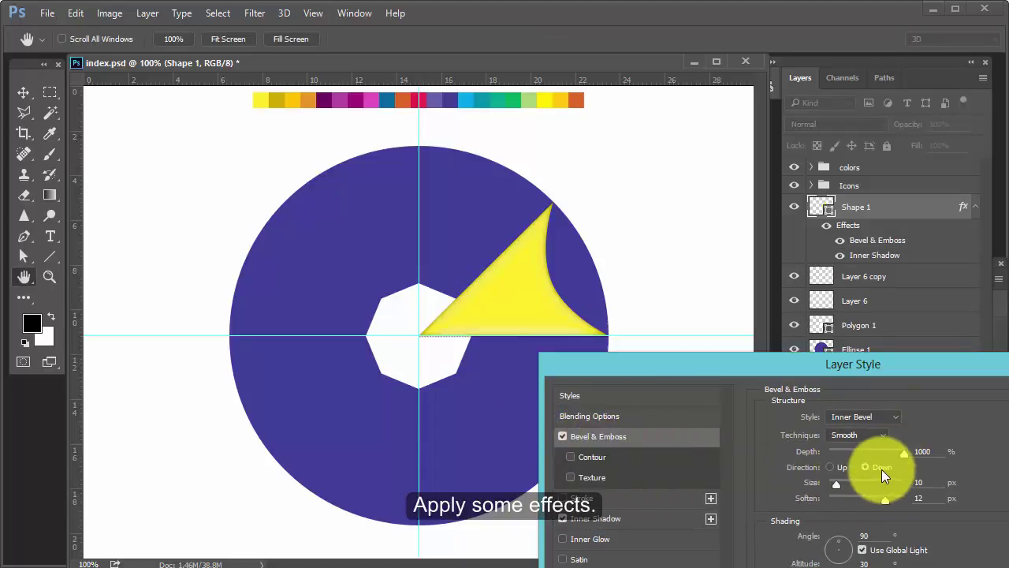
left_click(845, 468)
mouse_move(871, 368)
left_mouse_down()
mouse_move(966, 247)
mouse_move(922, 253)
left_mouse_up()
left_click_drag(895, 370, 891, 375)
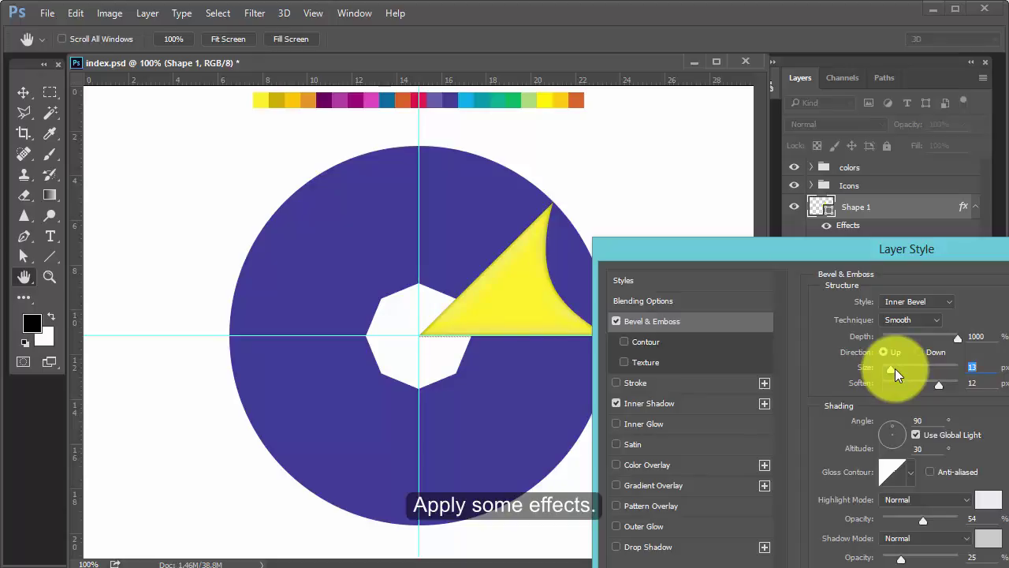
mouse_move(969, 249)
left_mouse_down()
mouse_move(765, 260)
mouse_move(855, 221)
mouse_move(745, 235)
left_mouse_up()
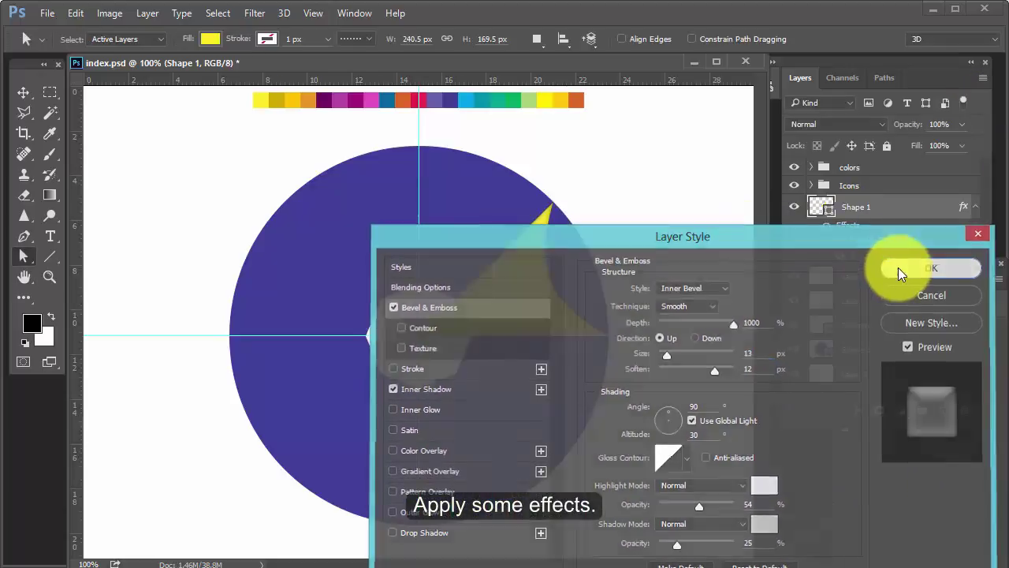
left_click(898, 268)
key("v")
left_click(523, 324)
left_click(431, 271)
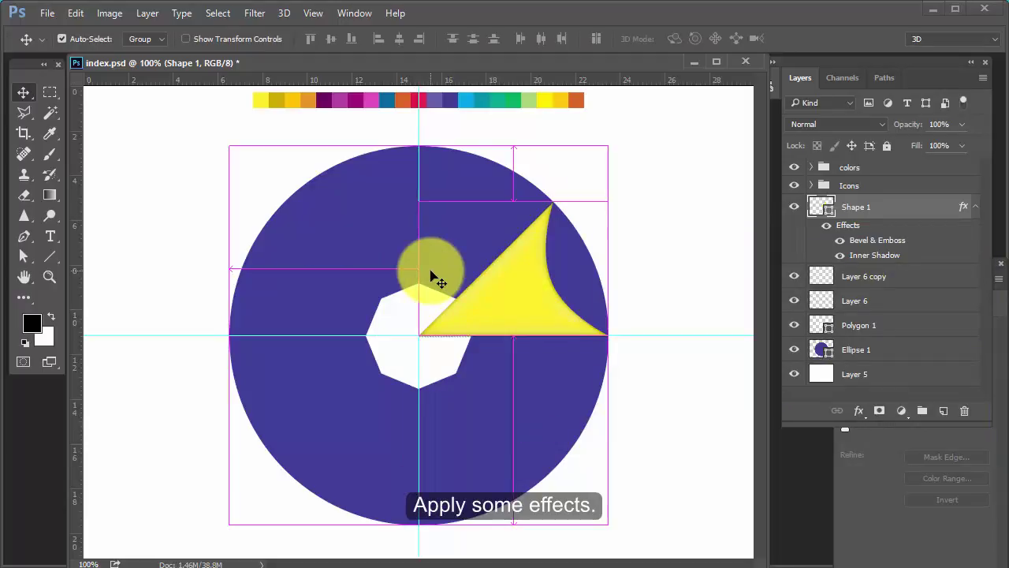
Duplicate the yellow wedge onto a new layer
left_click(561, 307)
key("ctrl+t")
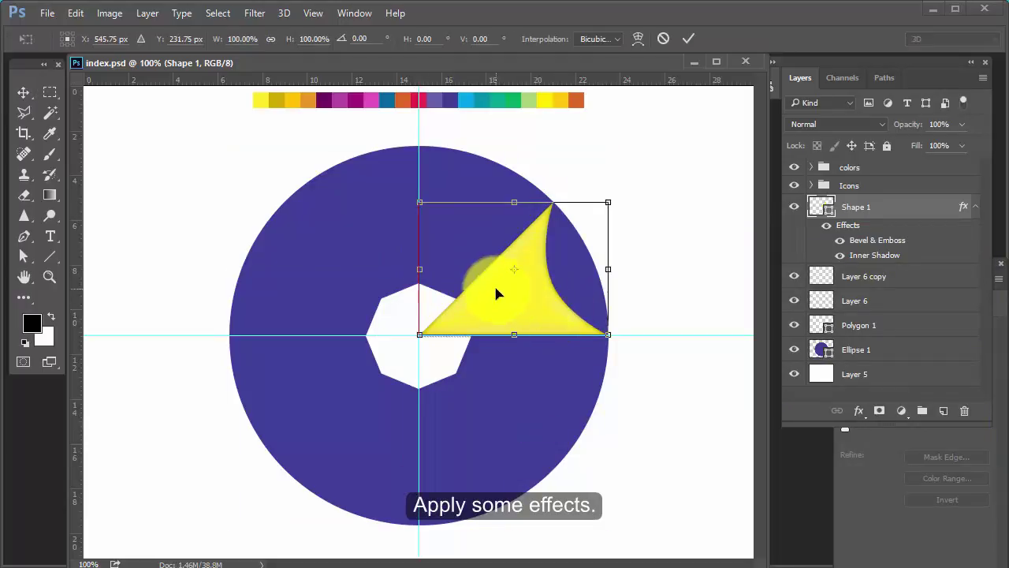
left_click_drag(508, 281, 509, 284)
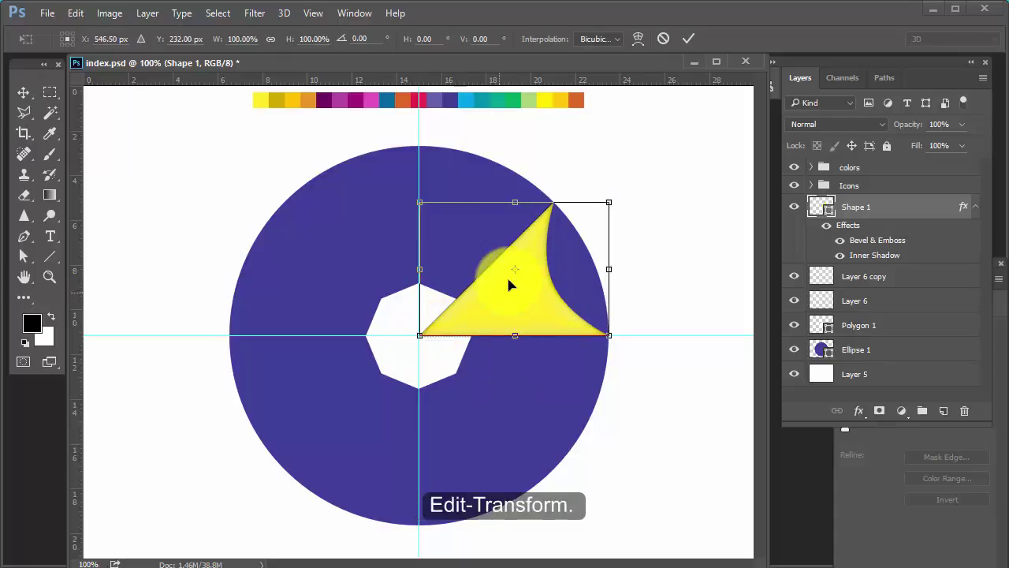
key("Return")
mouse_move(889, 271)
left_mouse_down()
mouse_move(930, 284)
mouse_move(955, 396)
mouse_move(944, 410)
left_mouse_up()
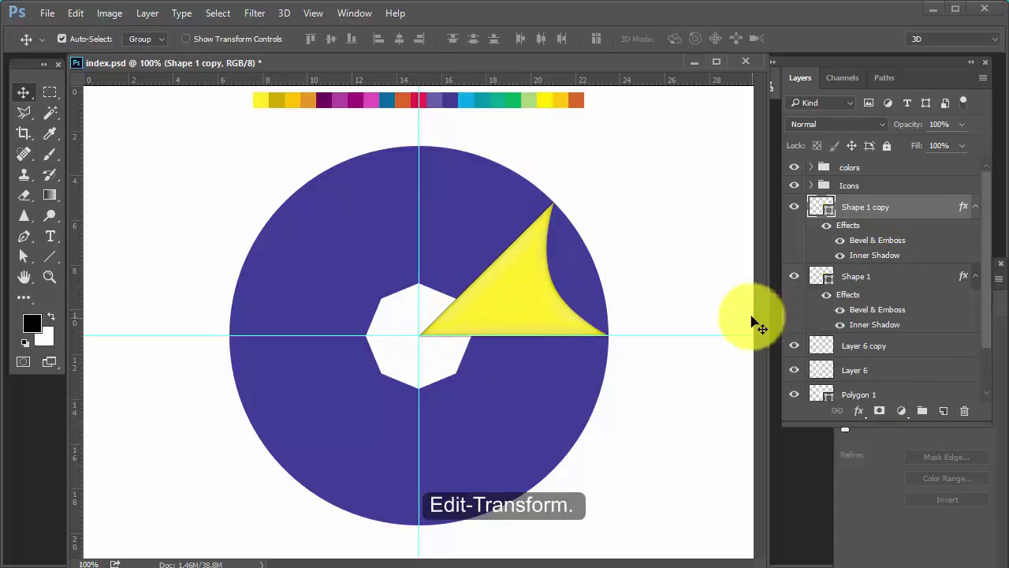
Rotate the copied wedge 45° about the circle's centre, then repeat duplicate-and-rotate twice
key("ctrl+t")
left_click_drag(515, 269, 419, 335)
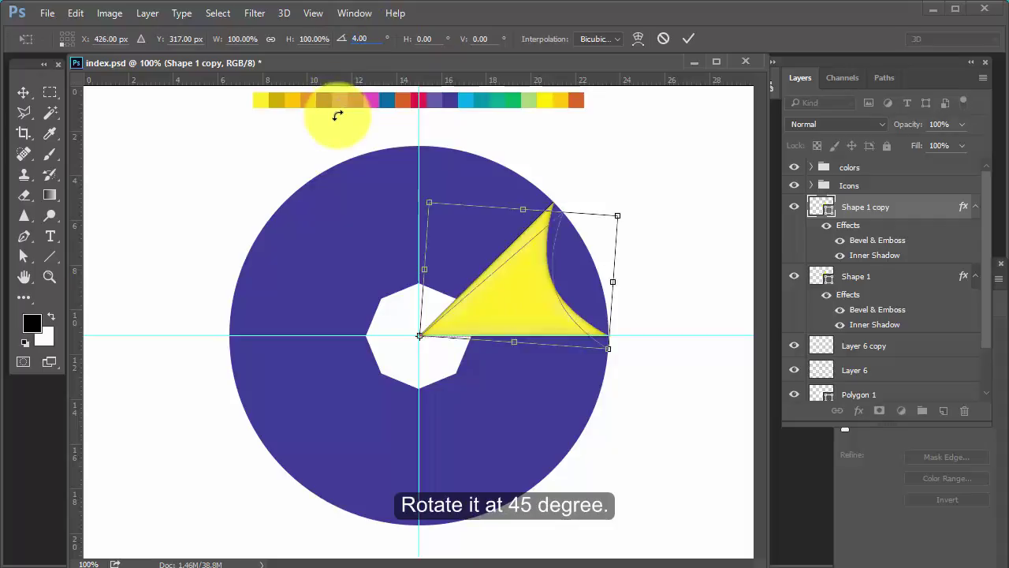
type("45")
key("Return")
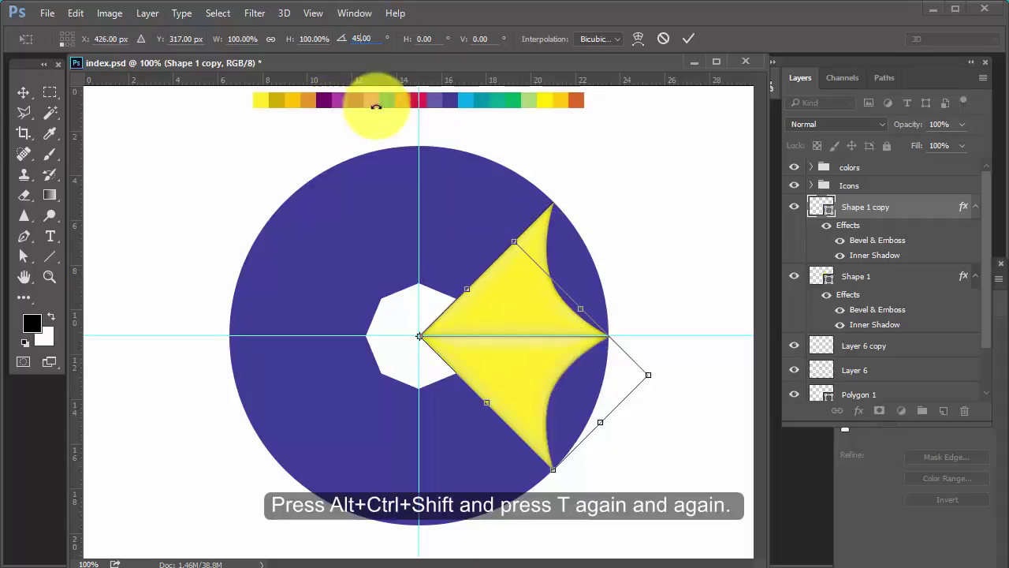
left_click(688, 38)
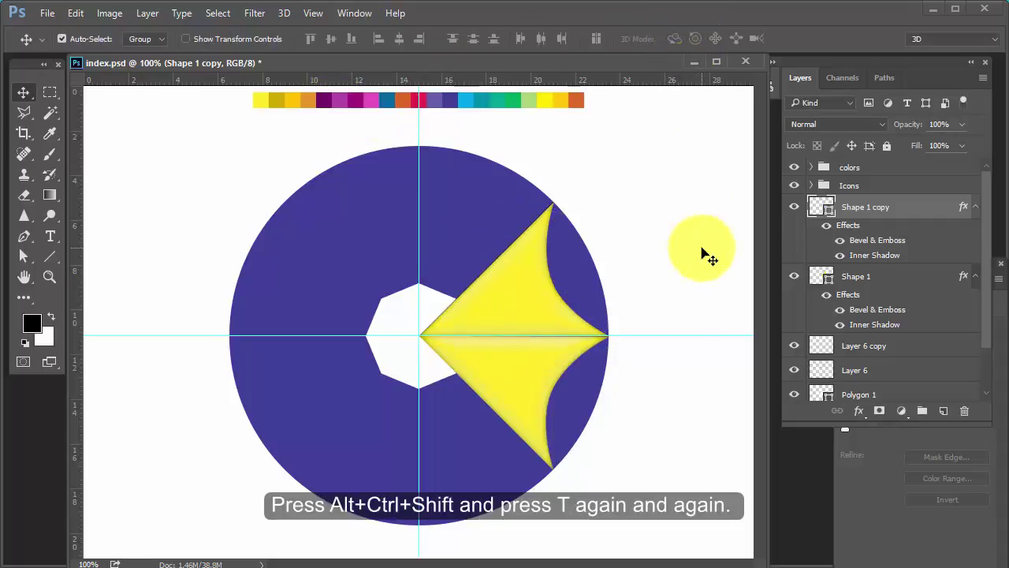
key("ctrl+alt+shift+t")
key("ctrl+alt+shift+t")
key("ctrl+alt+shift+t")
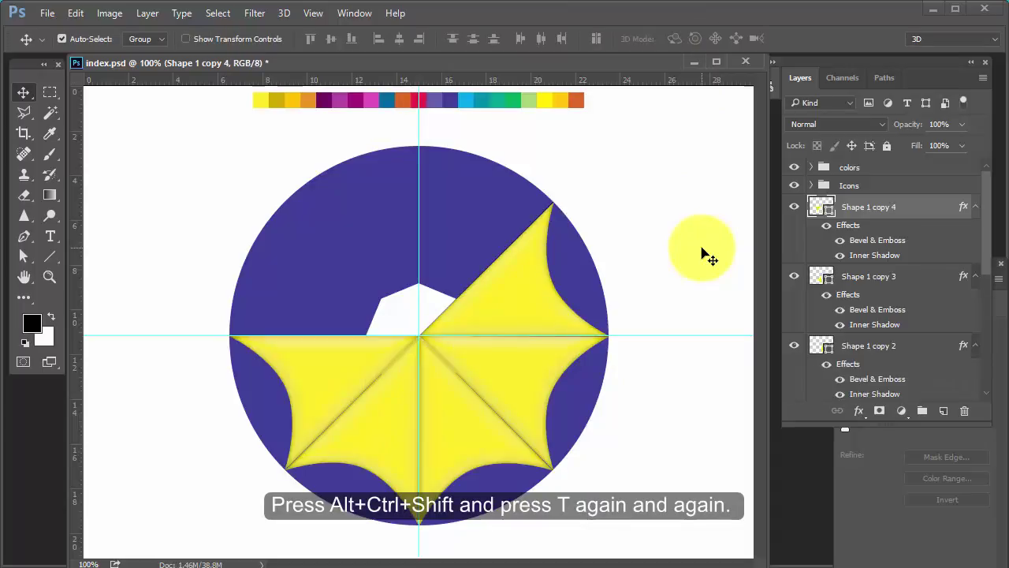
key("ctrl+alt+shift+t")
key("ctrl+alt+shift+t")
key("ctrl+alt+shift+t")
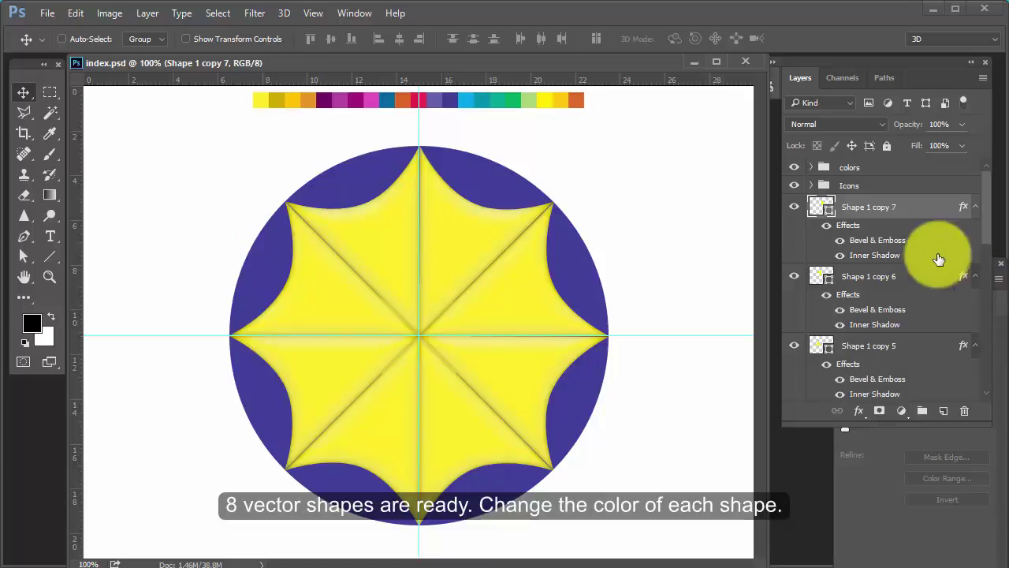
Recolour the Shape 1 copy 7 wedge orange
double_click(820, 208)
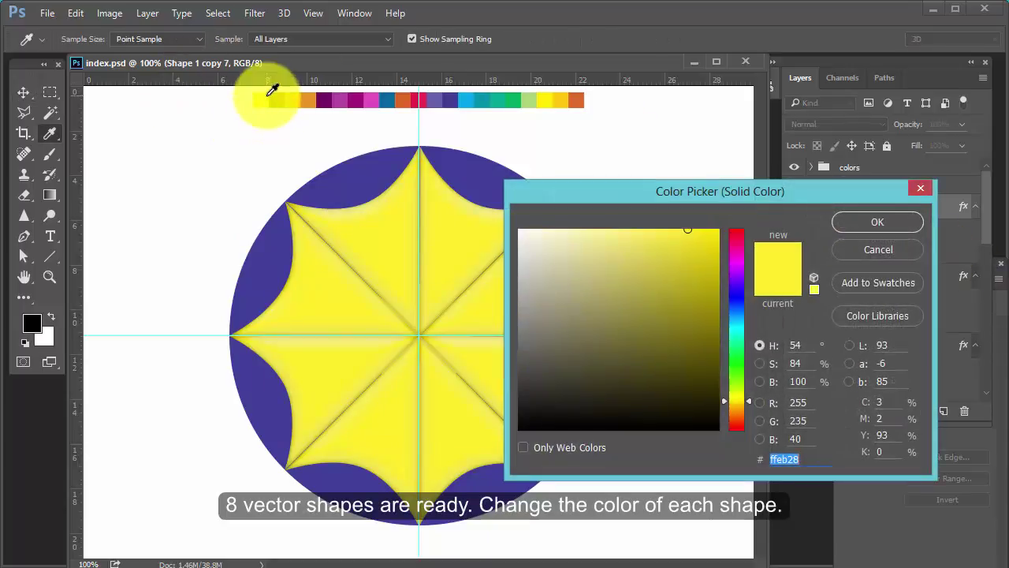
left_click(273, 95)
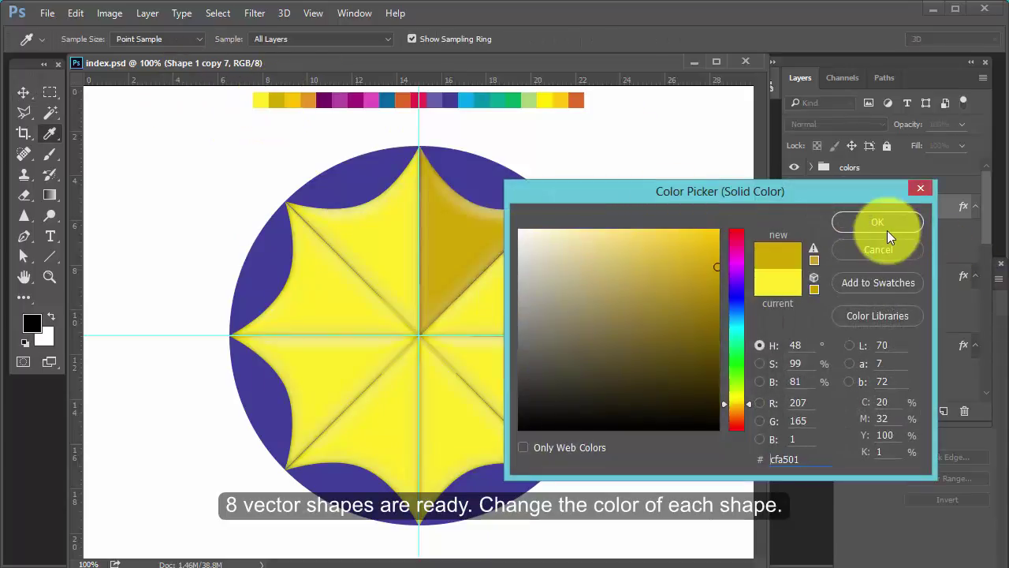
left_click(575, 100)
left_click(875, 224)
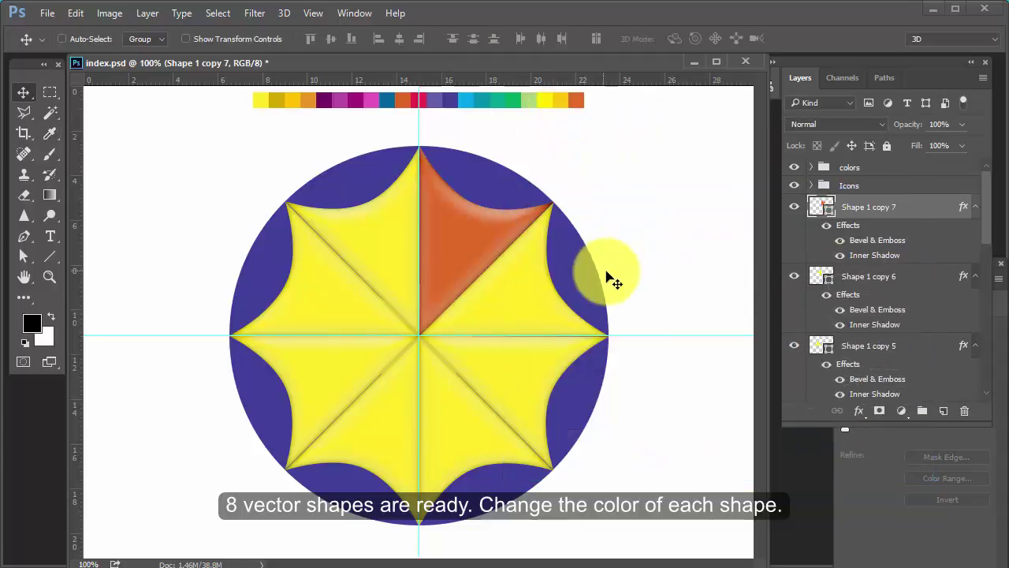
Recolour the Shape 1 copy 6 wedge pink
left_click(867, 276)
double_click(821, 276)
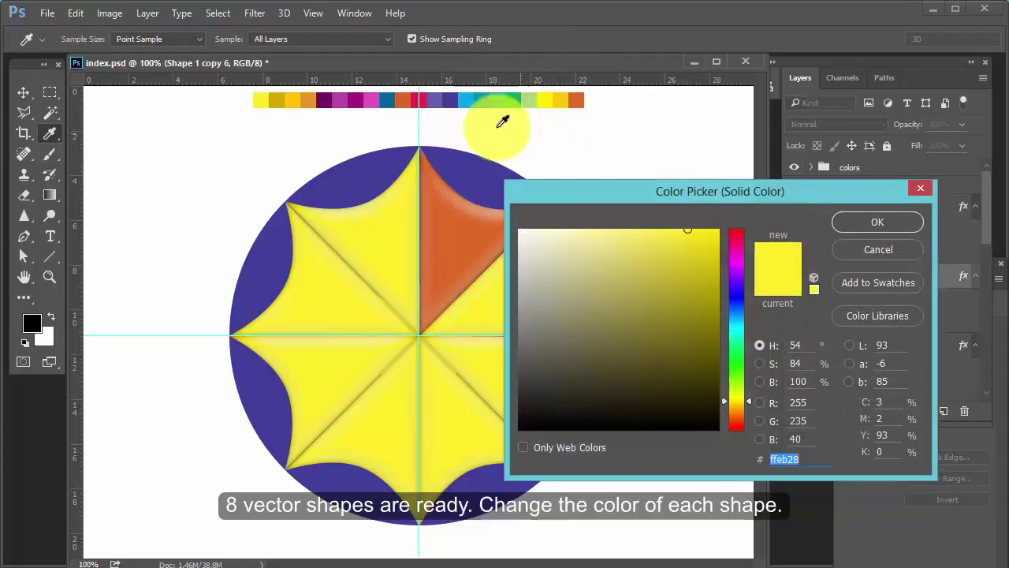
left_click(566, 100)
left_click_drag(647, 199, 781, 289)
left_click(439, 98)
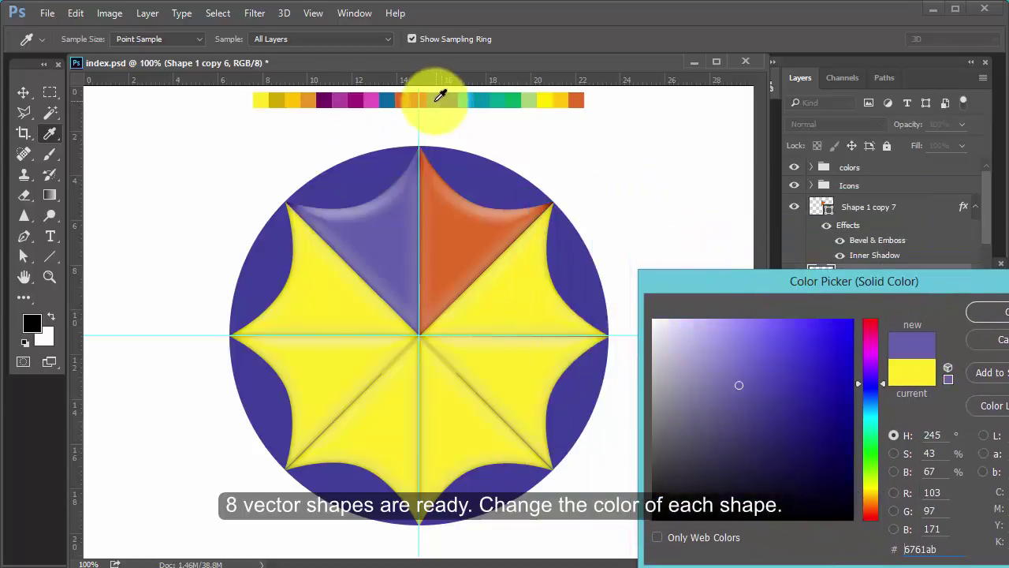
left_click(376, 99)
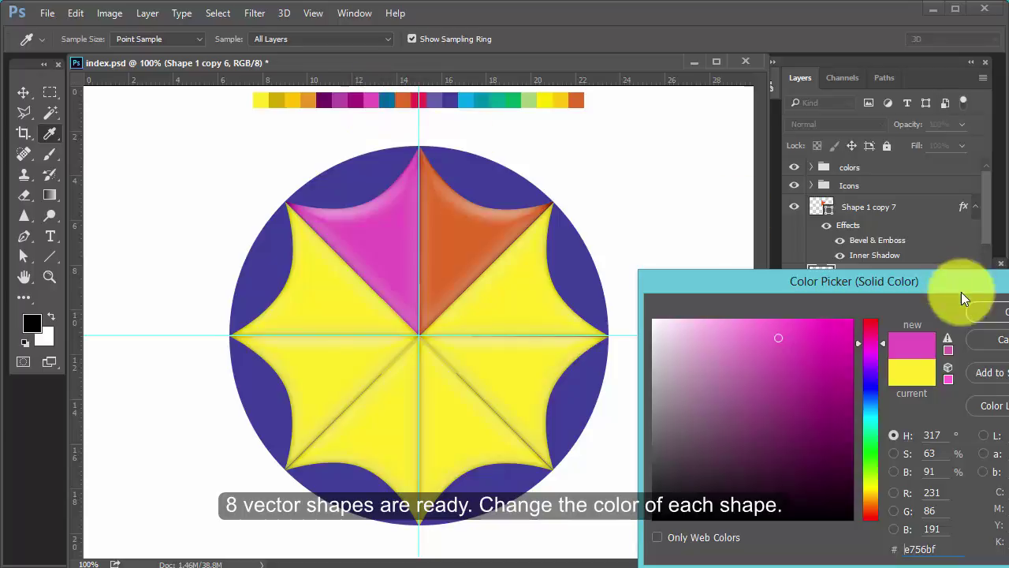
left_click(988, 312)
Fill Shape 1 copy 5 with gold fec202 and Shape 1 copy 4 with teal
double_click(825, 344)
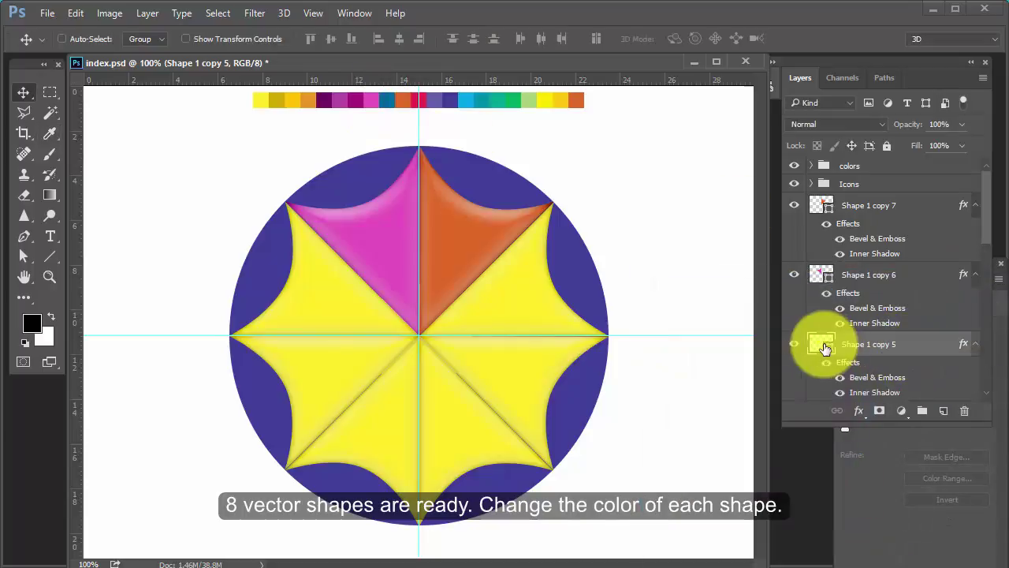
left_click(300, 97)
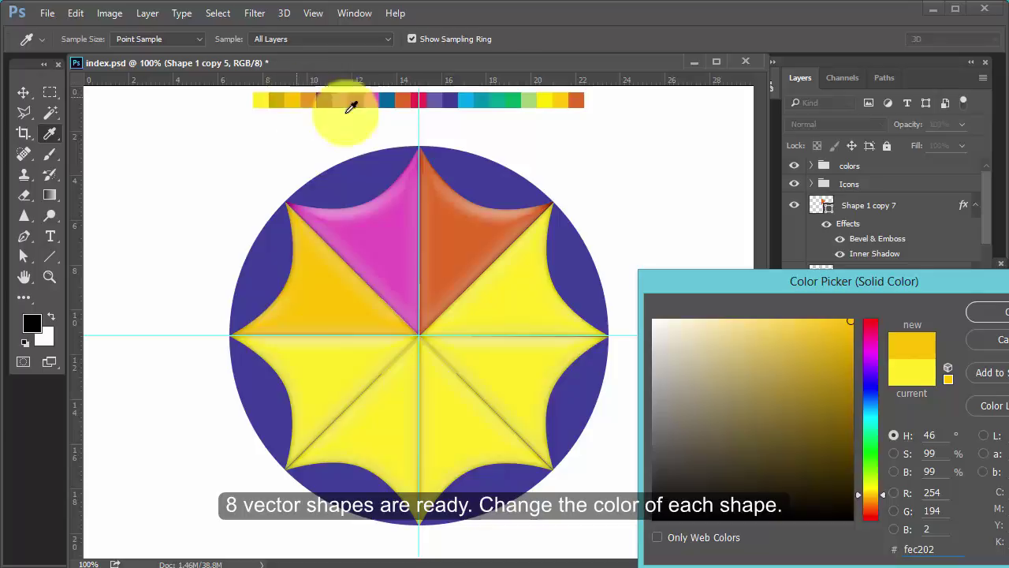
left_click(988, 312)
scroll(932, 345, "down", 1)
scroll(931, 347, "down", 1)
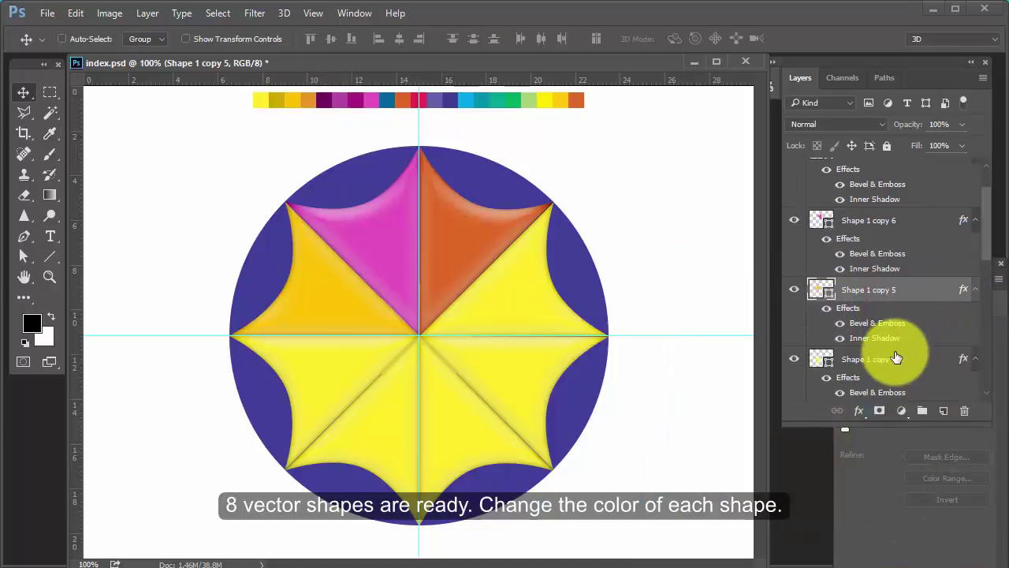
scroll(867, 359, "down", 1)
double_click(825, 343)
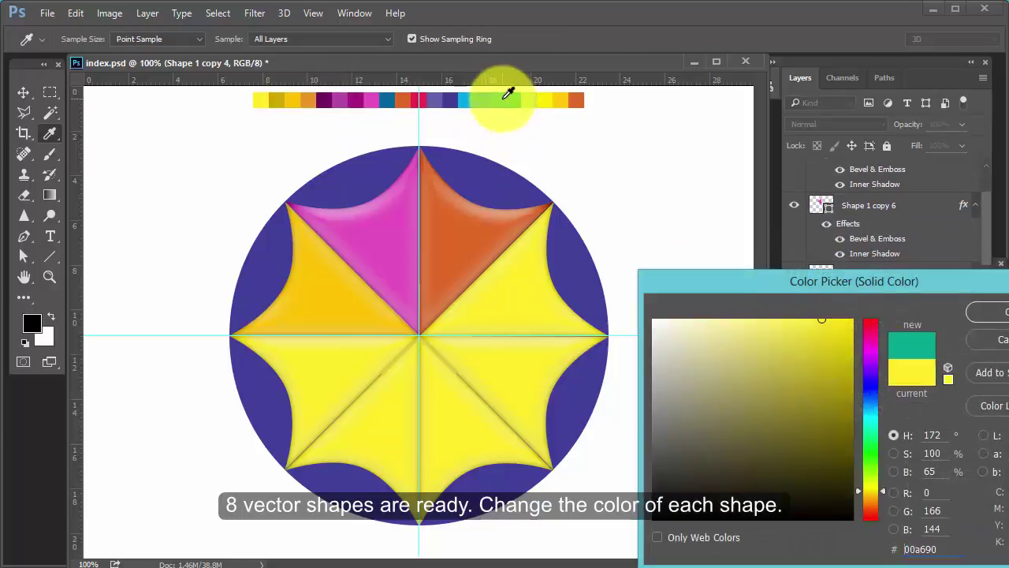
left_click(509, 98)
left_click(987, 312)
Recolour the Shape 1 copy 3 lower wedge red
scroll(907, 372, "down", 1)
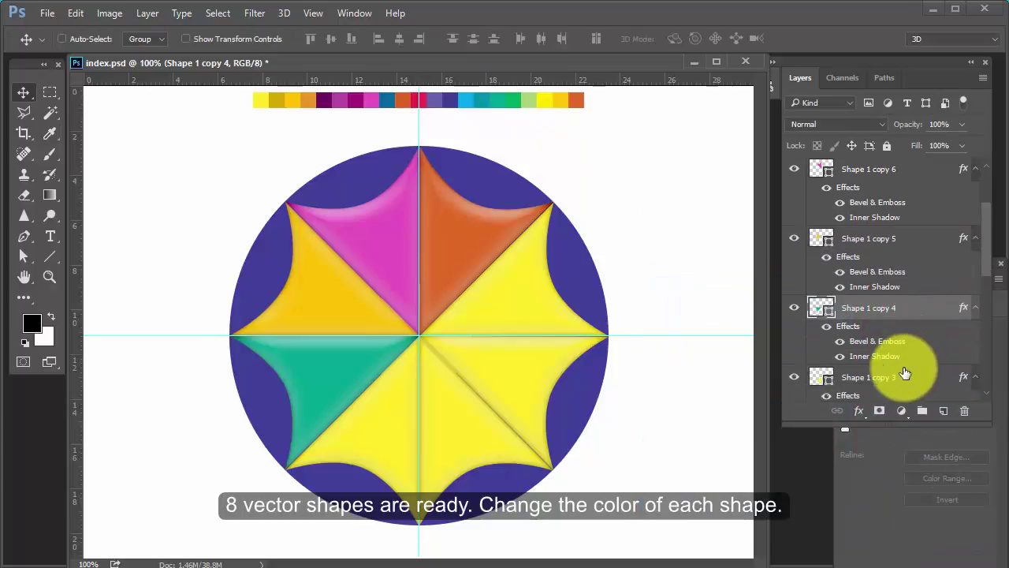
scroll(851, 350, "down", 1)
left_click(828, 344)
double_click(831, 347)
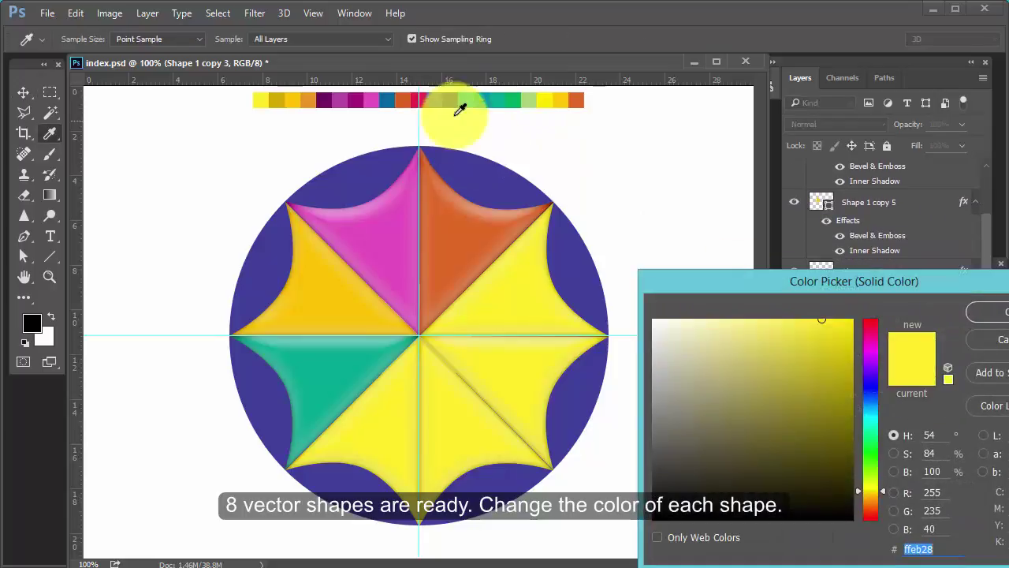
left_click(473, 98)
left_click(505, 96)
mouse_move(499, 99)
left_mouse_down()
mouse_move(531, 97)
mouse_move(426, 93)
left_mouse_up()
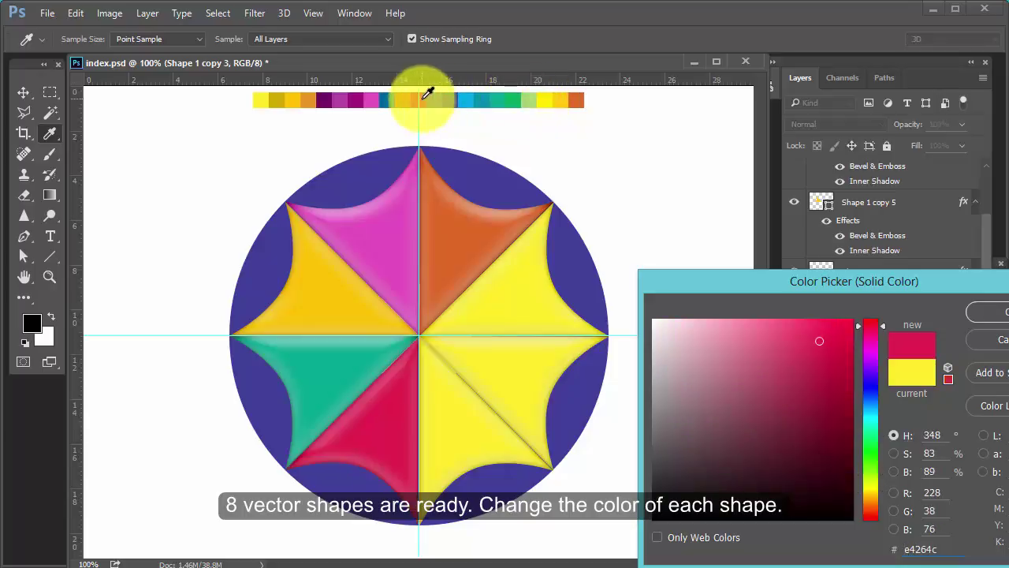
left_click(982, 311)
Fill Shape 1 copy 2 with light blue 00a8e9 and Shape 1 copy with green 00ab5c
scroll(891, 300, "down", 2)
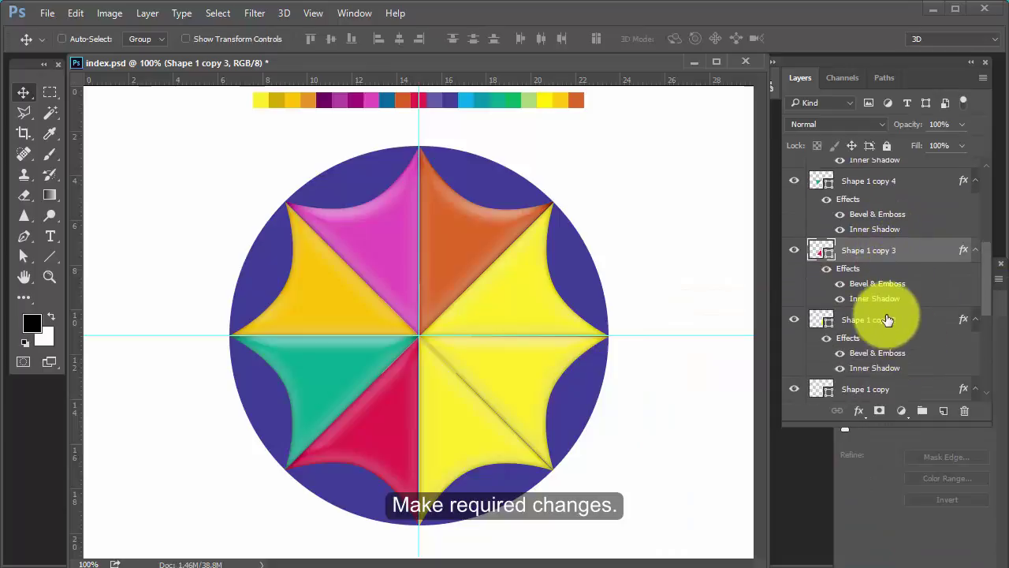
left_click(877, 320)
double_click(827, 322)
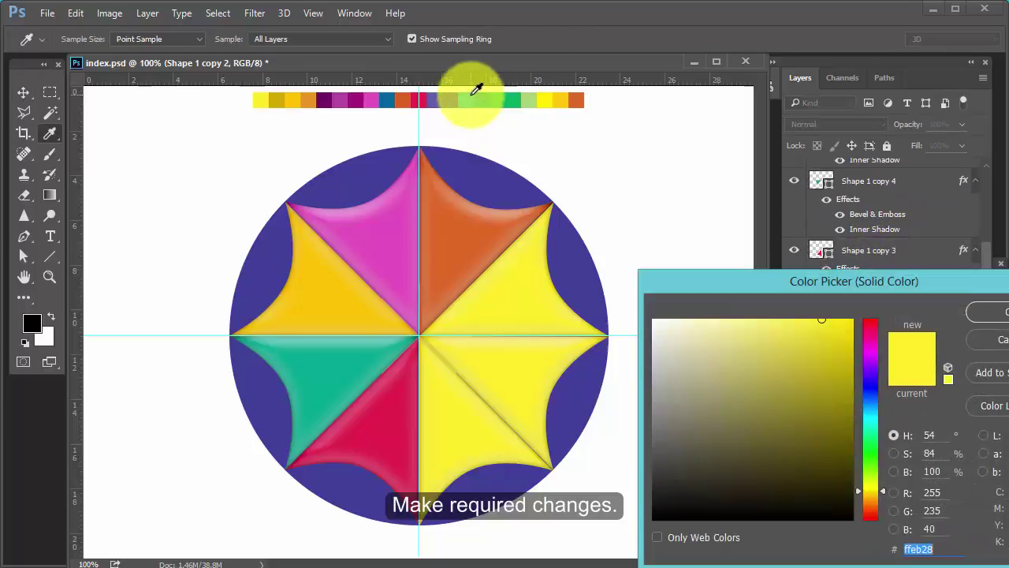
left_click(471, 96)
left_click(985, 312)
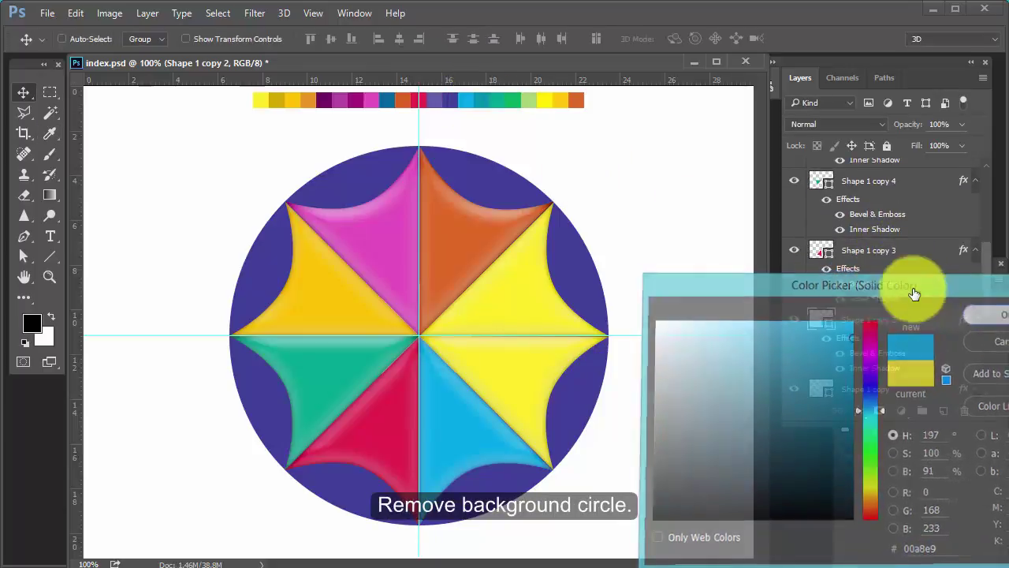
scroll(852, 323, "down", 2)
scroll(887, 355, "down", 1)
left_click(865, 334)
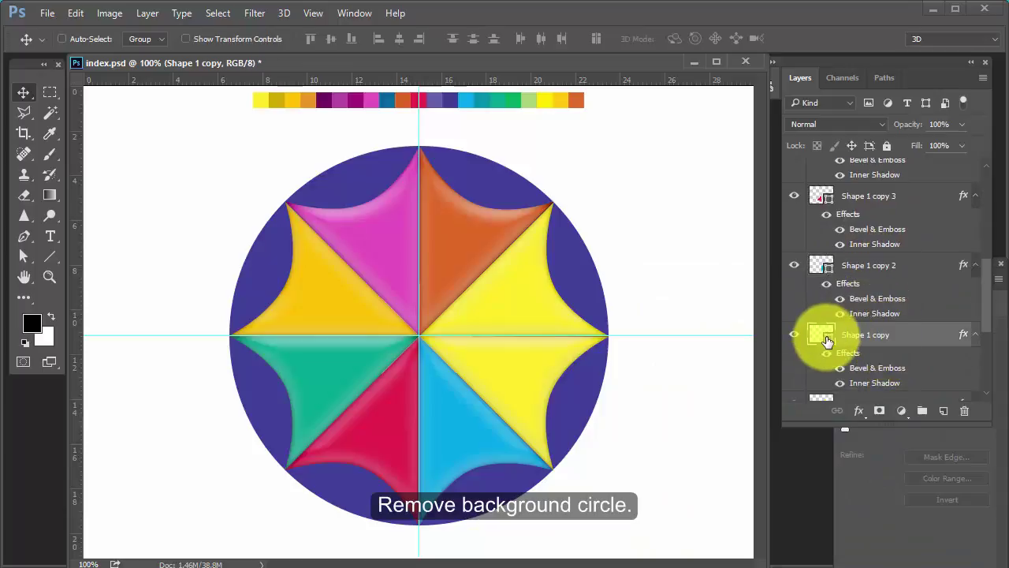
double_click(821, 335)
left_click(518, 96)
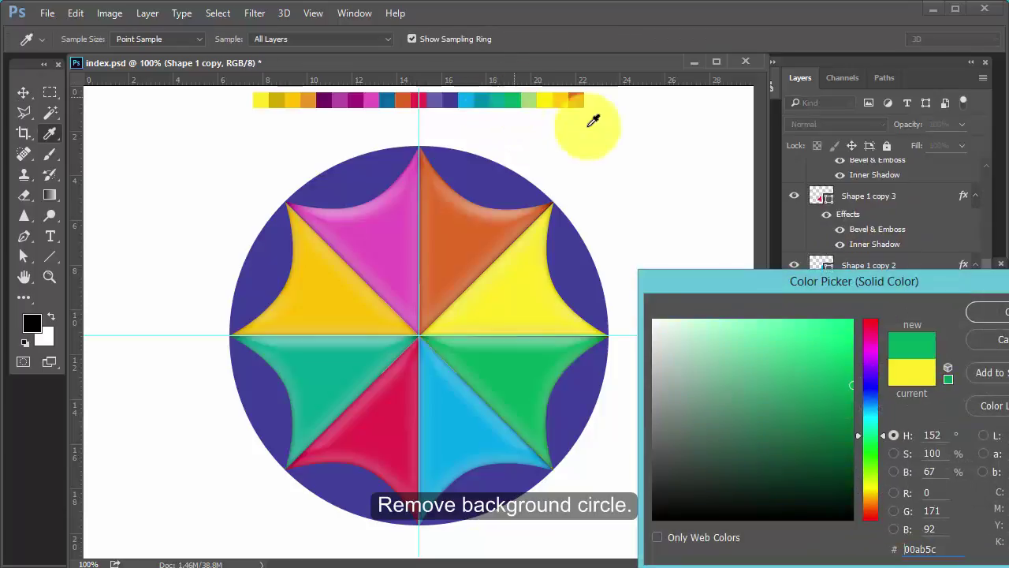
left_click(995, 313)
Hide the Ellipse 1 blue background circle
scroll(878, 338, "down", 2)
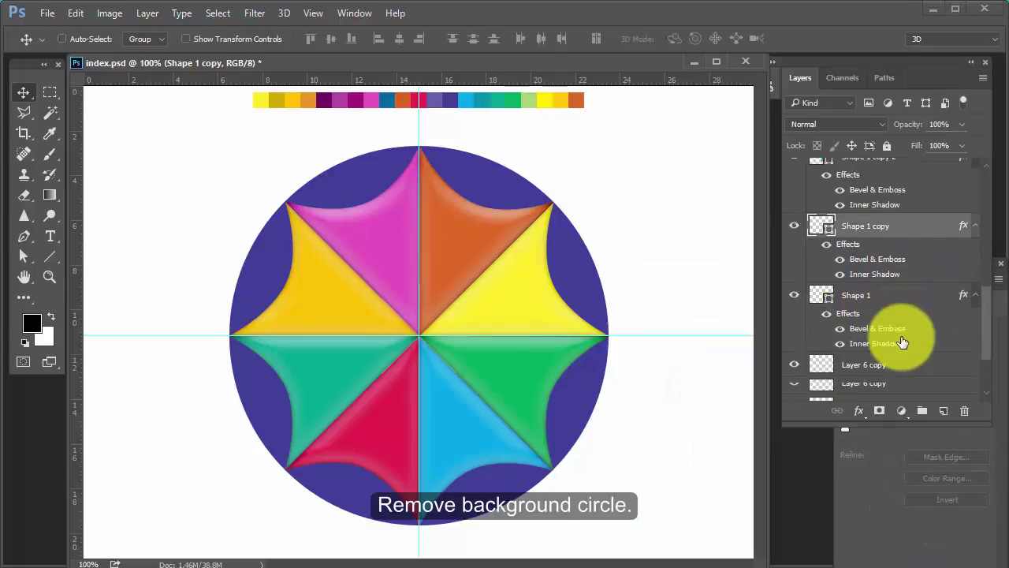
scroll(898, 347, "down", 3)
left_click(792, 365)
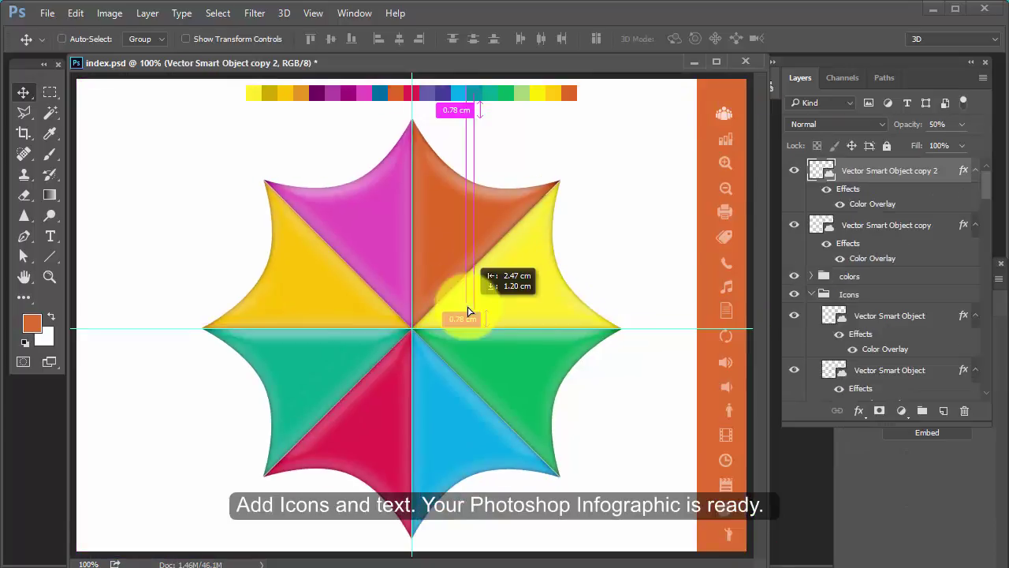
Make the crowd icon opaque on the yellow wedge and copy the speaker icon onto the green wedge
left_click(960, 125)
left_click_drag(947, 144, 981, 144)
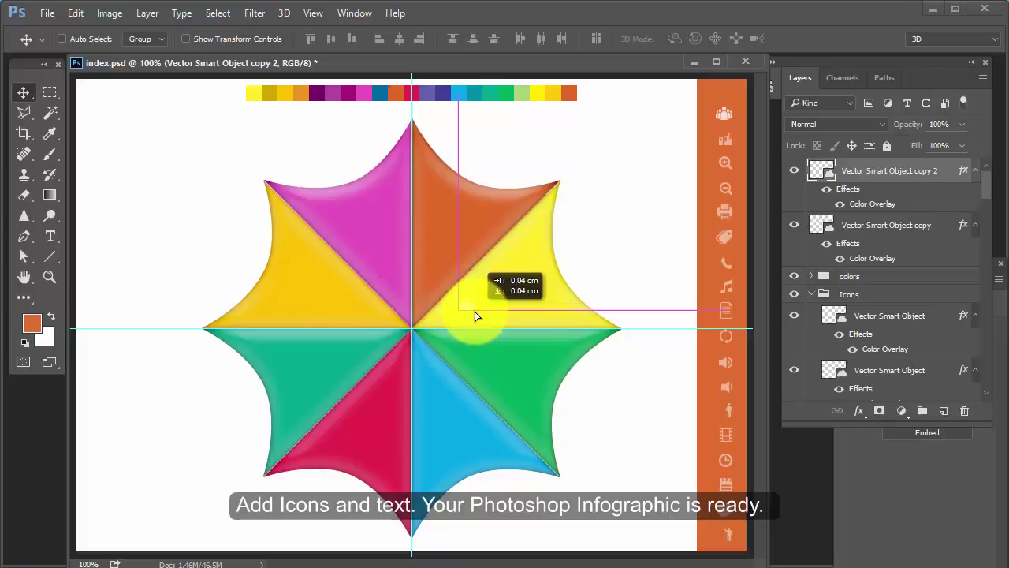
left_click_drag(475, 316, 473, 314)
right_click(724, 366)
left_click(744, 402)
mouse_move(726, 362)
left_mouse_down()
mouse_move(466, 369)
mouse_move(465, 356)
left_mouse_up()
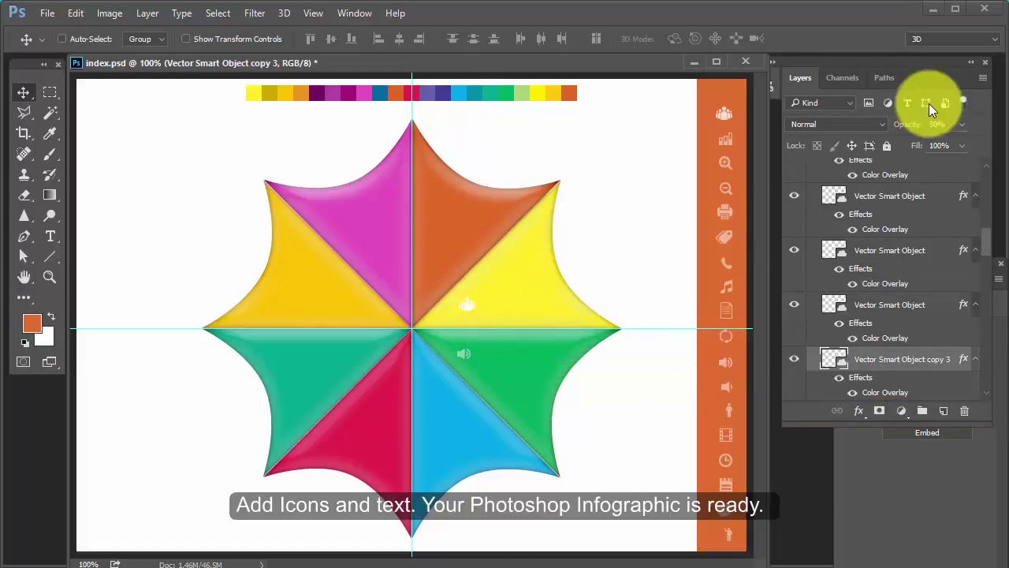
left_click(962, 124)
left_click_drag(948, 143, 983, 143)
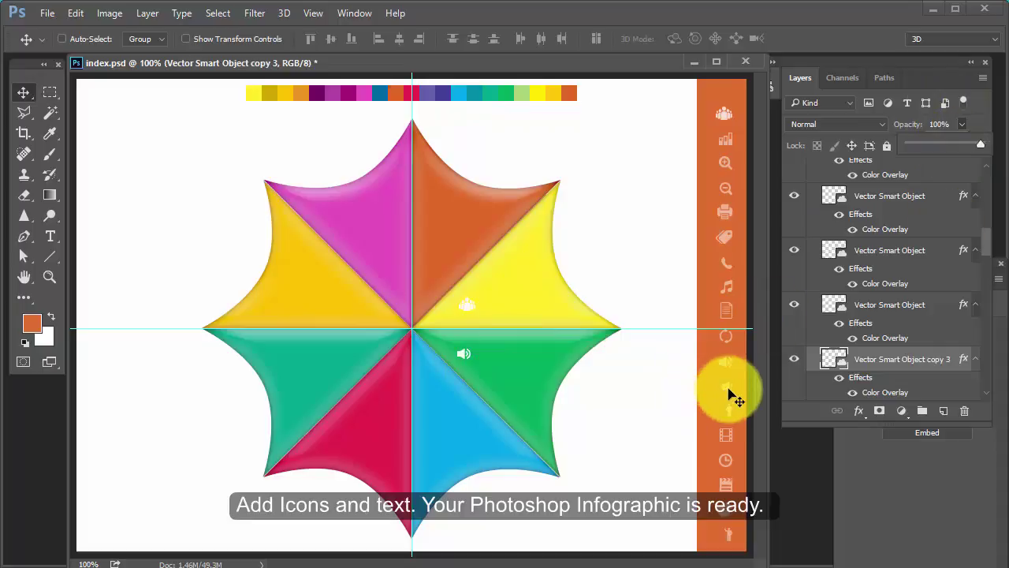
Copy the clapperboard icon onto the blue wedge at full opacity and nudge the crowd icon
right_click(727, 484)
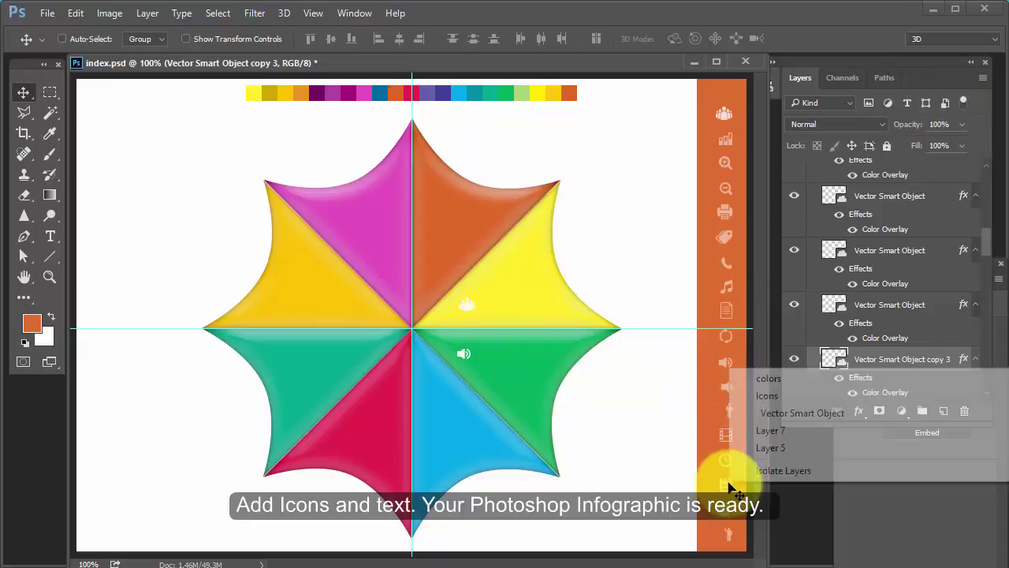
left_click(772, 415)
mouse_move(725, 479)
left_mouse_down()
mouse_move(469, 409)
mouse_move(439, 386)
left_mouse_up()
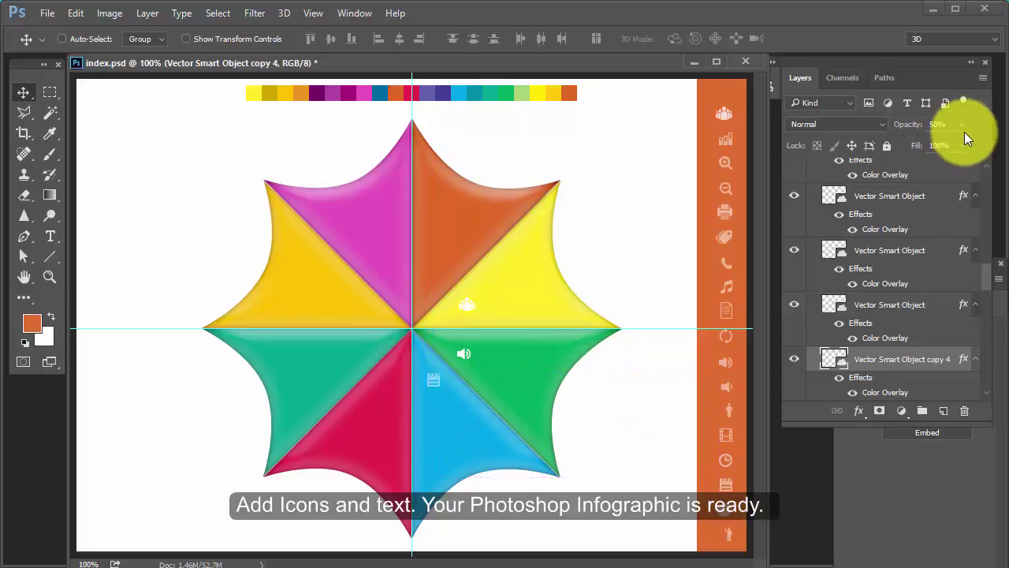
left_click(557, 315)
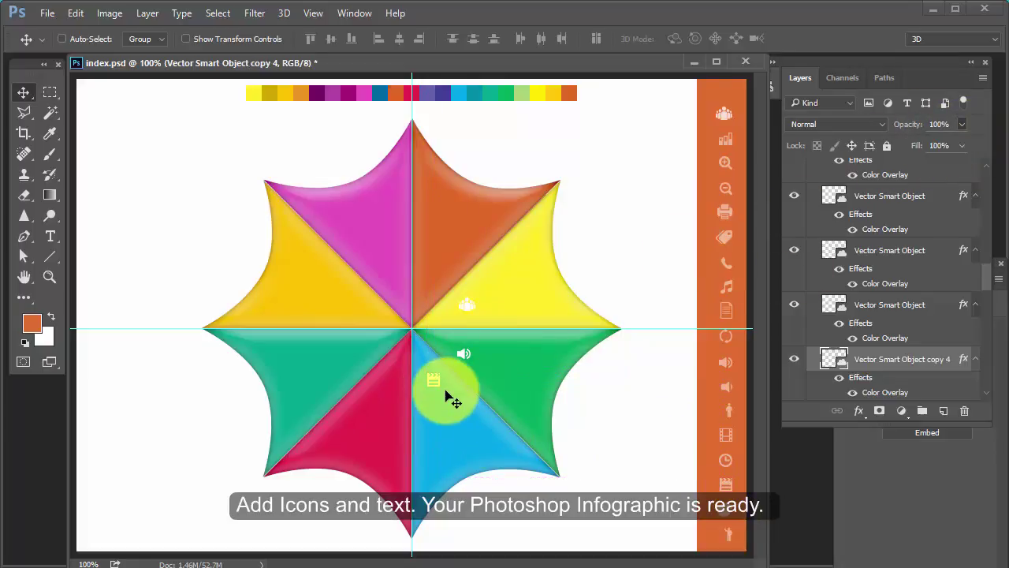
right_click(469, 307)
left_click(482, 316)
left_click_drag(473, 315, 462, 312)
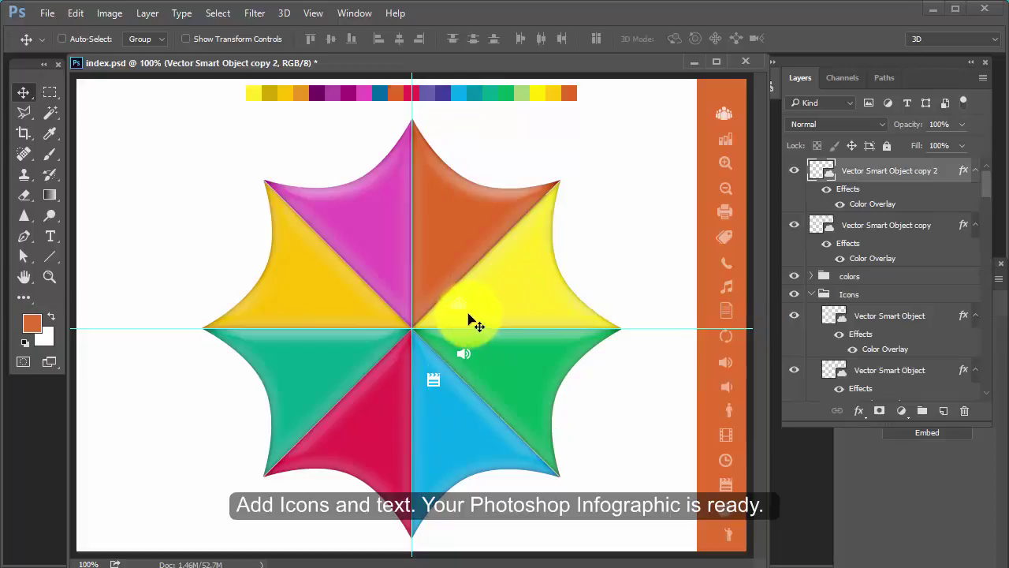
Copy the pie-chart icon onto the orange wedge at full opacity
right_click(722, 511)
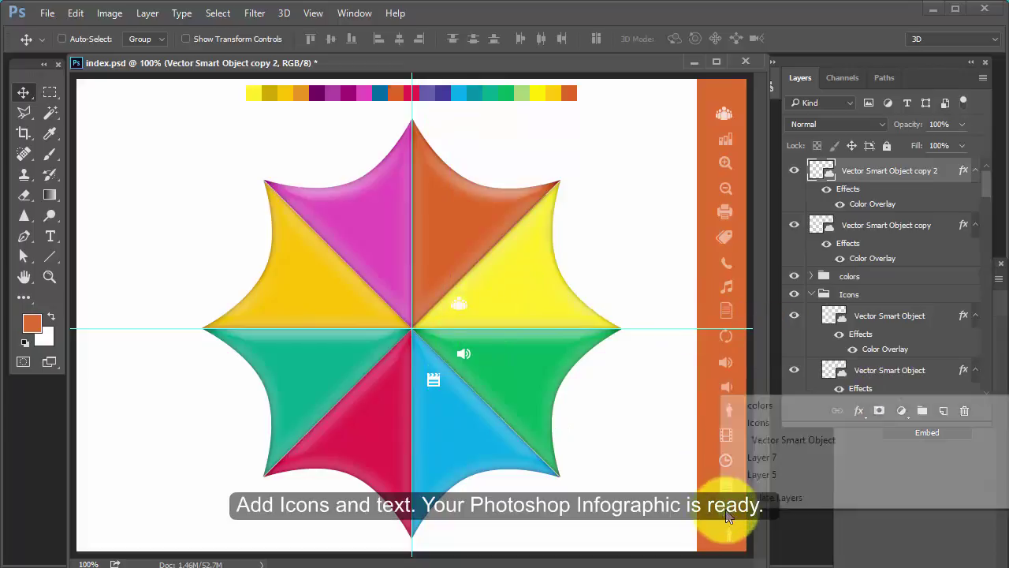
left_click(779, 440)
mouse_move(721, 479)
left_mouse_down()
mouse_move(443, 280)
mouse_move(435, 289)
left_mouse_up()
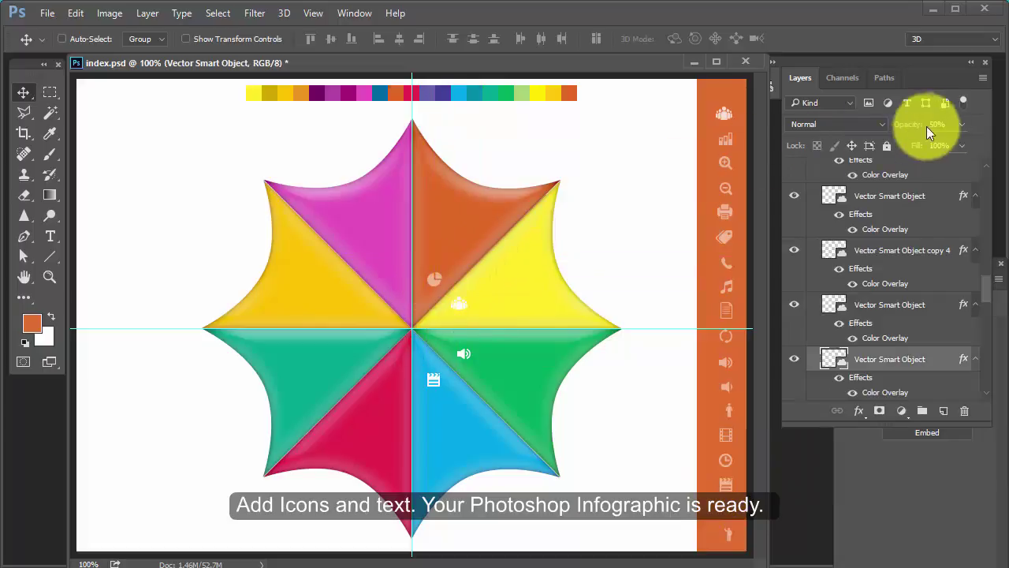
left_click_drag(948, 144, 984, 144)
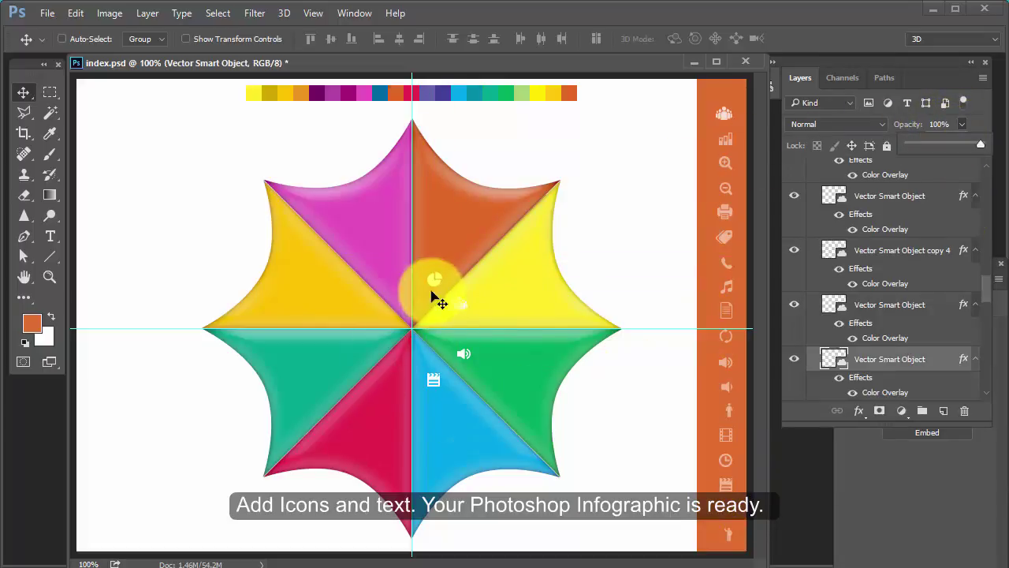
left_click(924, 466)
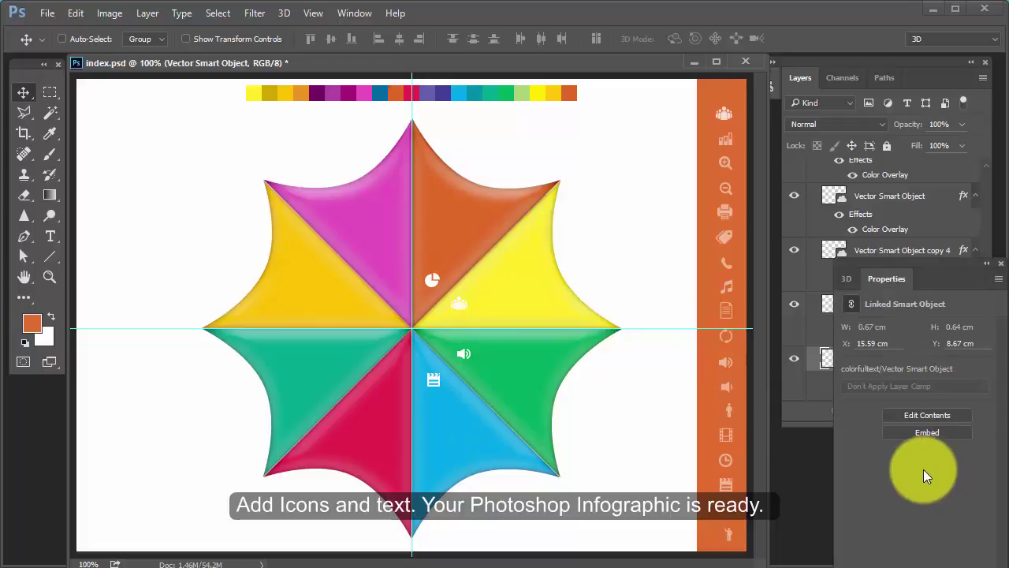
double_click(834, 371)
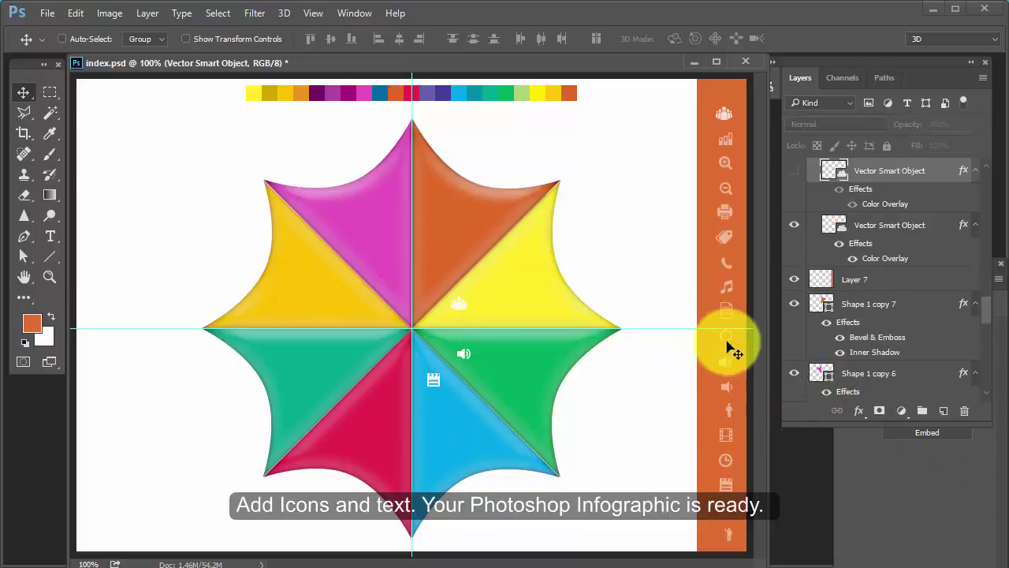
Put an opaque tag icon on the orange wedge and move the crowd icon to the teal wedge
right_click(735, 247)
left_click(750, 281)
left_click_drag(727, 248, 434, 282)
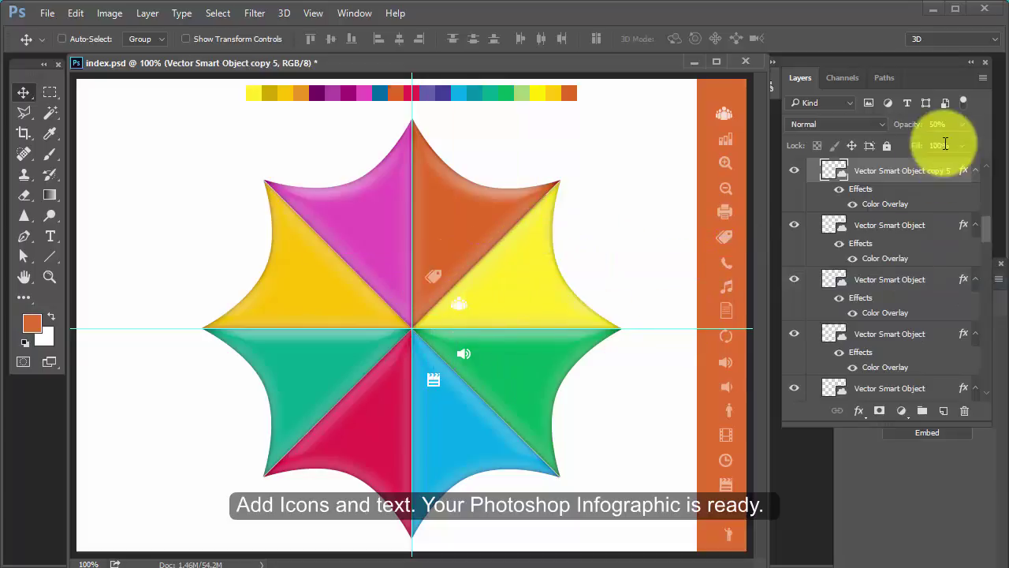
left_click(961, 124)
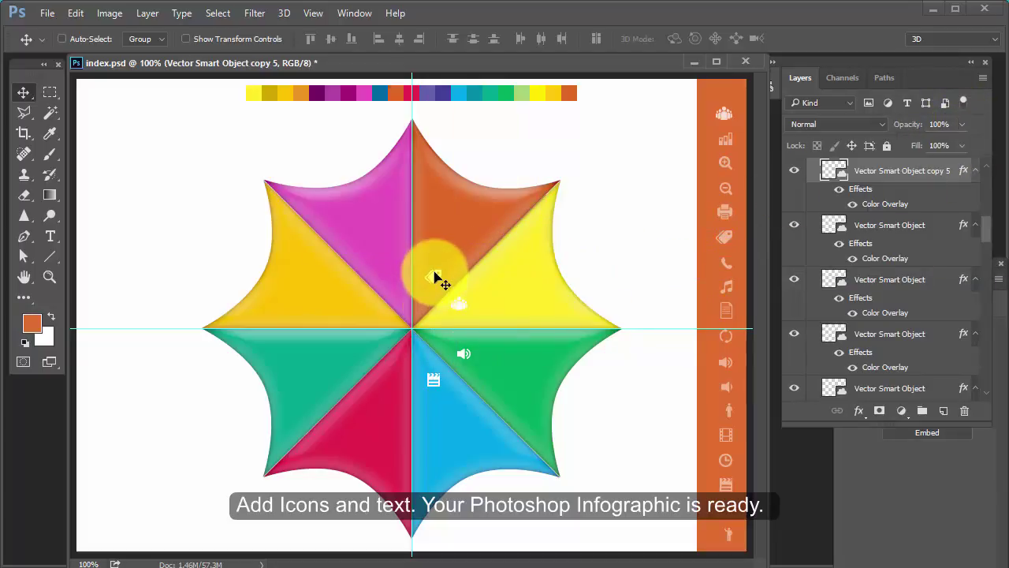
right_click(458, 313)
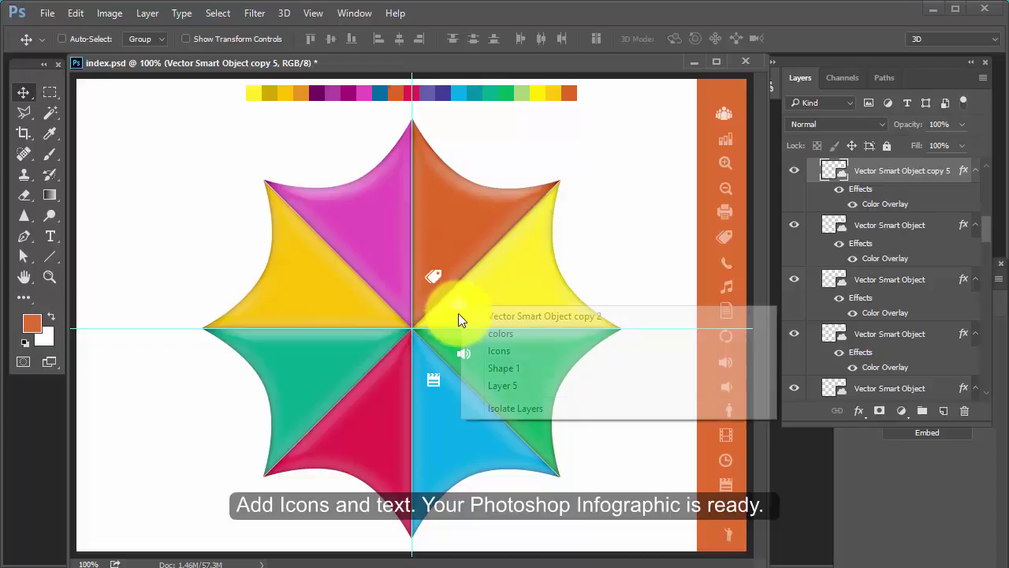
left_click(472, 316)
left_click_drag(464, 314, 363, 351)
left_click_drag(462, 315, 369, 354)
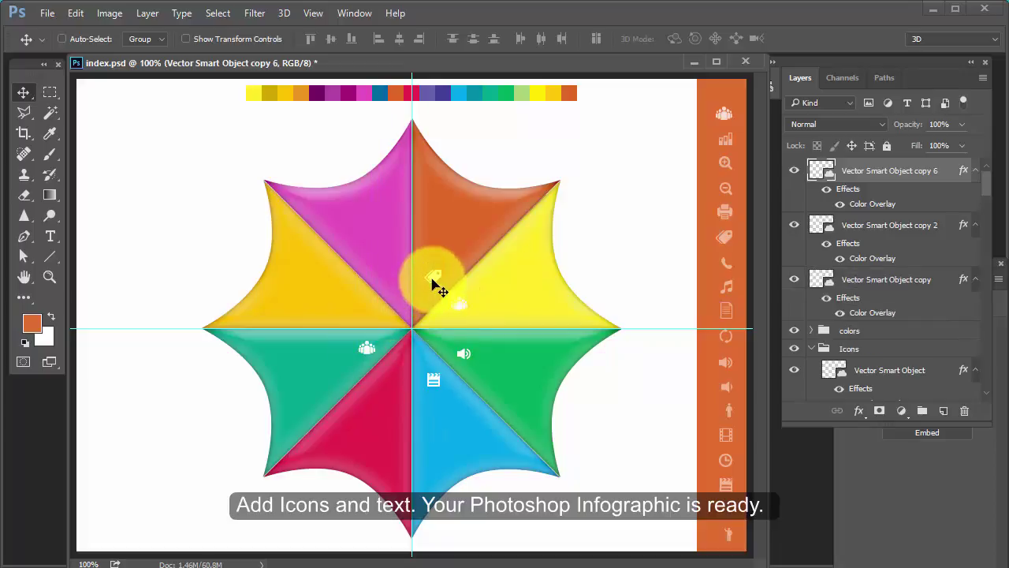
Copy tag, clapperboard and speaker icons onto the red, left yellow and magenta wedges
right_click(434, 282)
left_click(450, 324)
left_click_drag(450, 304, 399, 378)
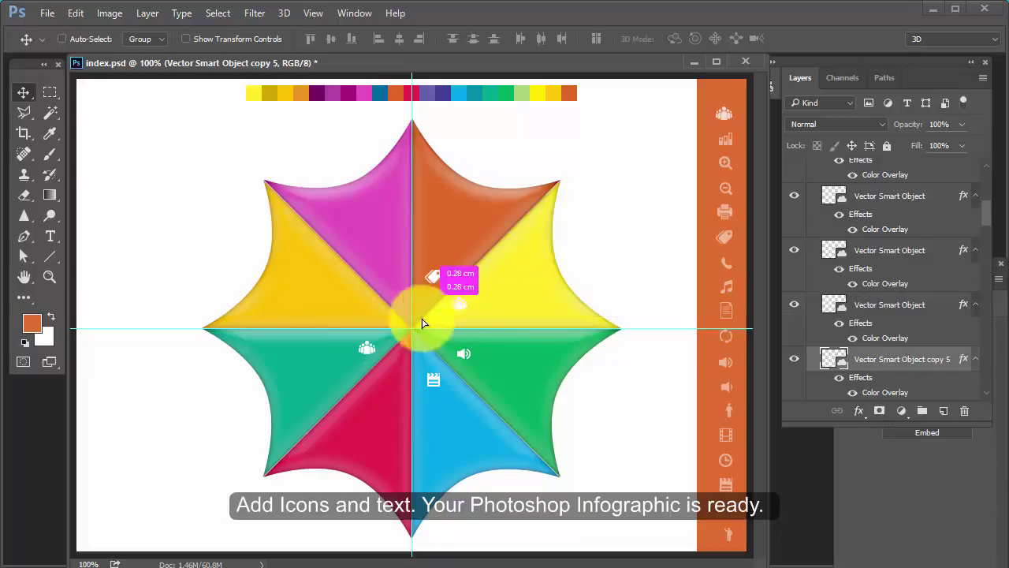
right_click(435, 379)
left_click(462, 421)
left_click_drag(438, 379, 373, 315)
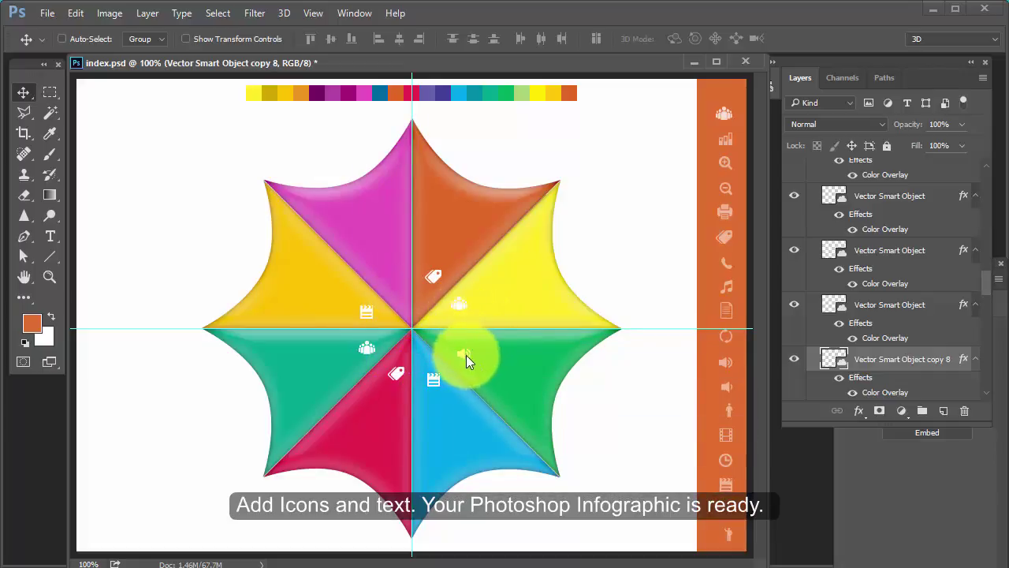
right_click(466, 355)
left_click(489, 392)
mouse_move(480, 370)
left_mouse_down()
mouse_move(405, 323)
mouse_move(407, 306)
left_mouse_up()
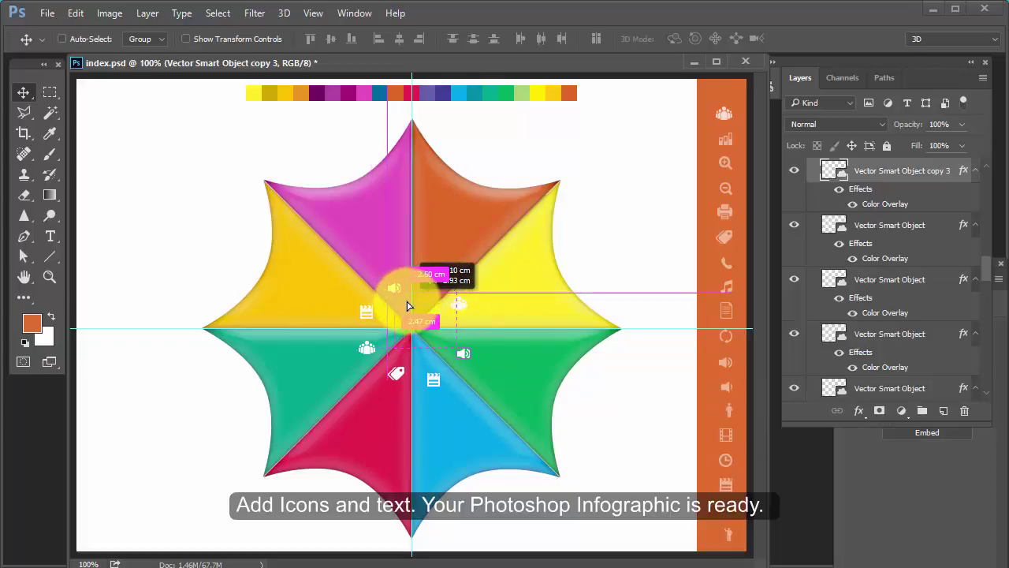
Align the tag and clapperboard icons in their wedges and start a text layer on the magenta wedge
right_click(439, 277)
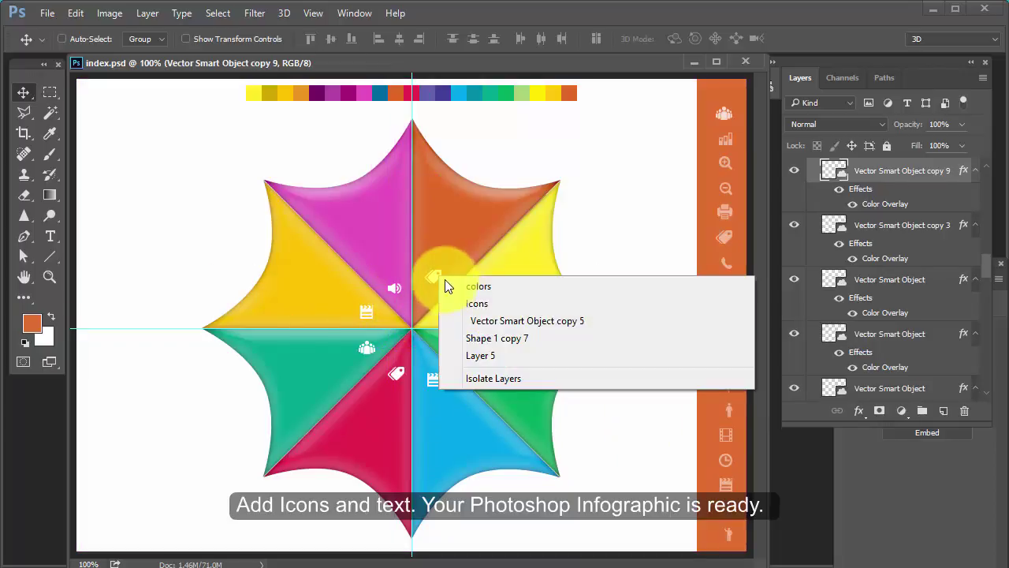
left_click(462, 318)
left_click_drag(463, 316, 444, 293)
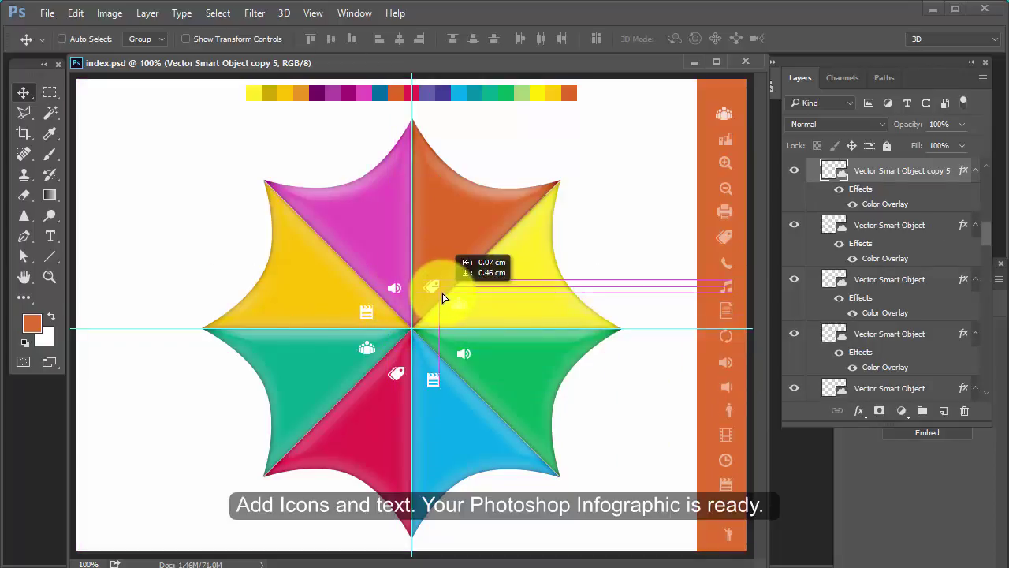
right_click(438, 384)
left_click(462, 417)
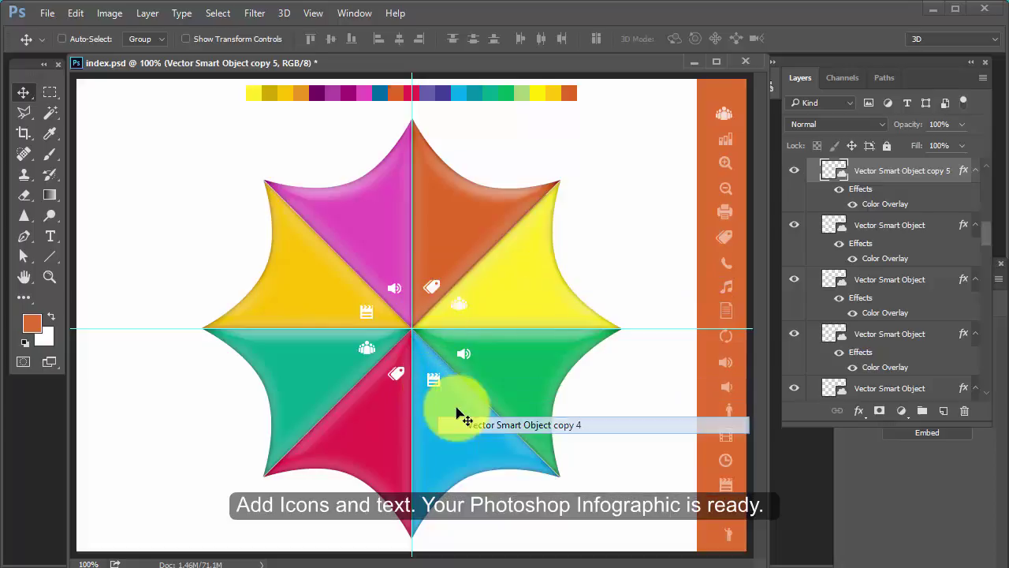
left_click_drag(446, 398, 444, 392)
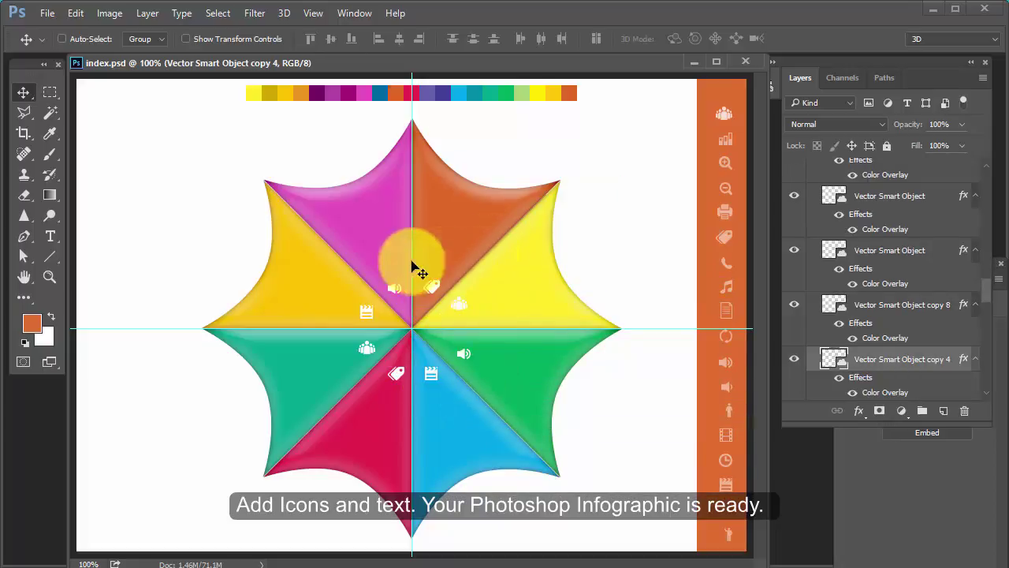
left_click(351, 232)
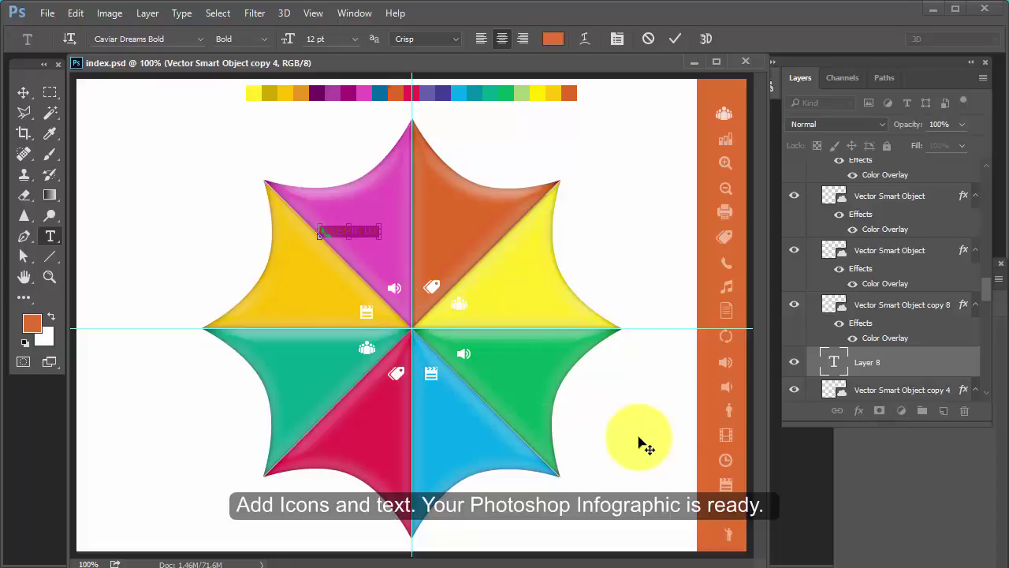
Make the LOREM IPSUM heading white and position it high on the magenta wedge
key("ctrl+t")
left_click(913, 431)
left_click(604, 255)
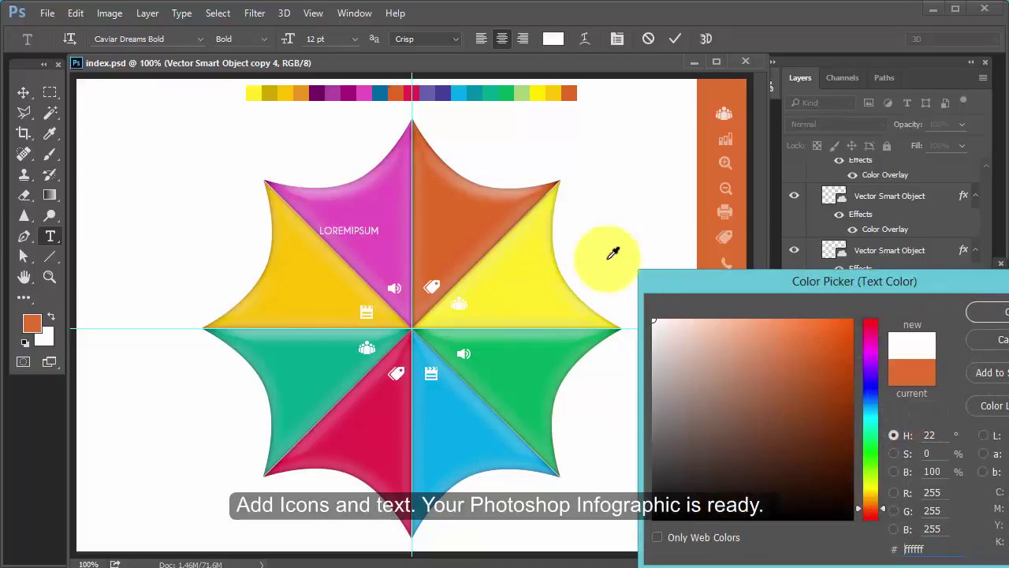
left_click(985, 302)
left_click(23, 92)
left_click_drag(360, 232, 382, 225)
key("t")
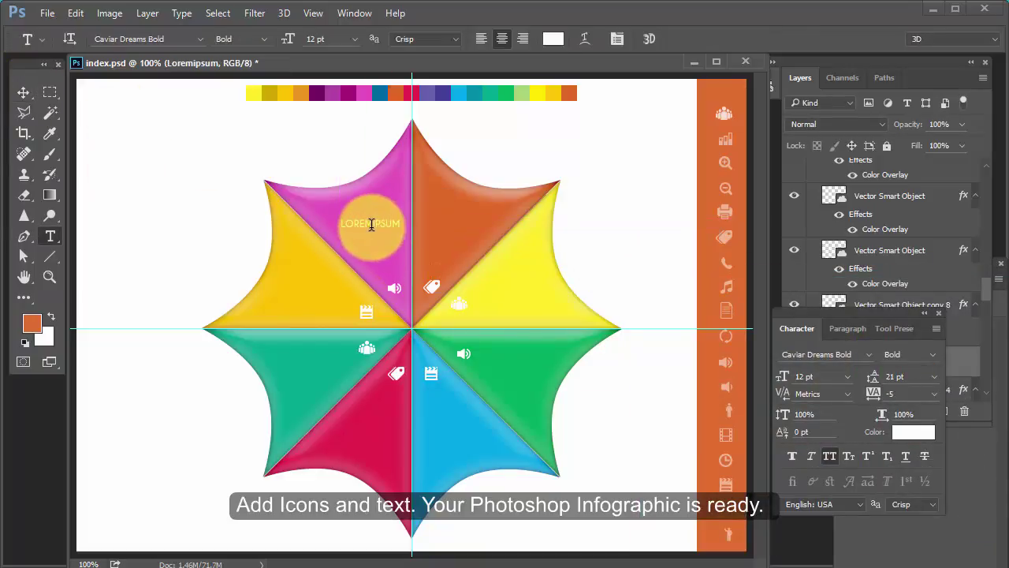
left_click(23, 93)
left_click_drag(381, 232, 370, 215)
Add a 'Lorem ipsum dolor sit' body text box below the heading and touch up the heading
key("t")
mouse_move(439, 241)
left_mouse_down()
mouse_move(400, 277)
mouse_move(405, 265)
left_mouse_up()
key("ctrl+Return")
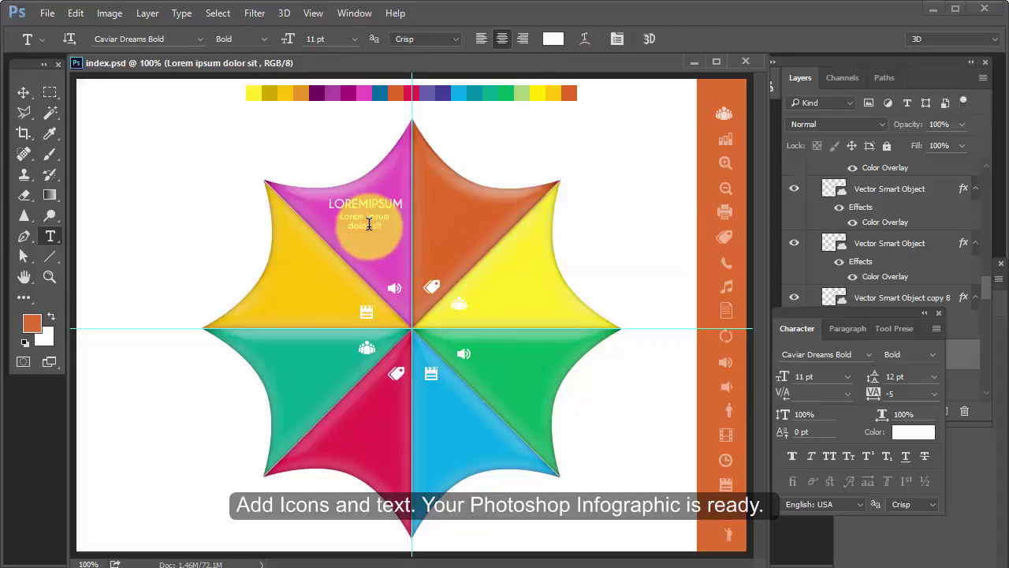
key("v")
double_click(366, 206)
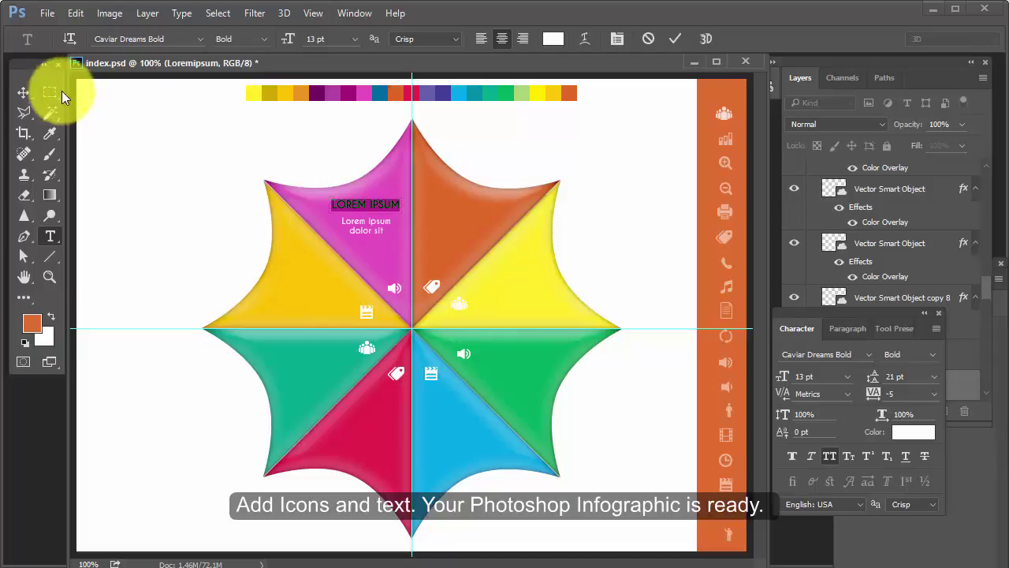
left_click(23, 92)
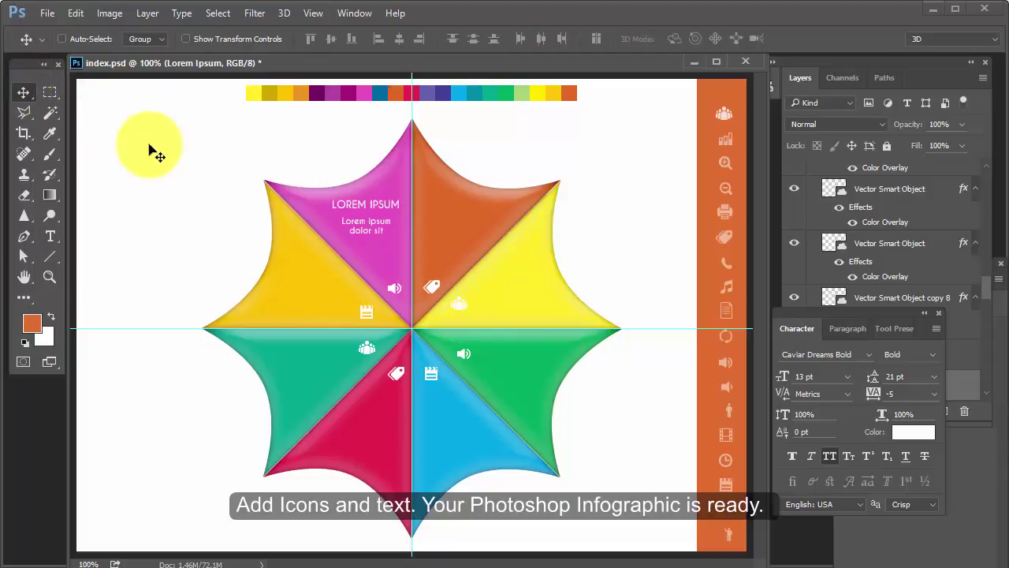
Copy the LOREM IPSUM heading and body text layers onto the remaining wedges, starting with yellow
right_click(365, 227)
left_click(381, 266)
mouse_move(363, 227)
left_mouse_down()
mouse_move(364, 239)
mouse_move(361, 213)
mouse_move(461, 224)
mouse_move(540, 311)
mouse_move(523, 314)
mouse_move(524, 386)
mouse_move(467, 439)
mouse_move(473, 448)
mouse_move(376, 448)
mouse_move(383, 445)
mouse_move(312, 381)
mouse_move(316, 299)
left_mouse_up()
right_click(361, 207)
left_click(382, 233)
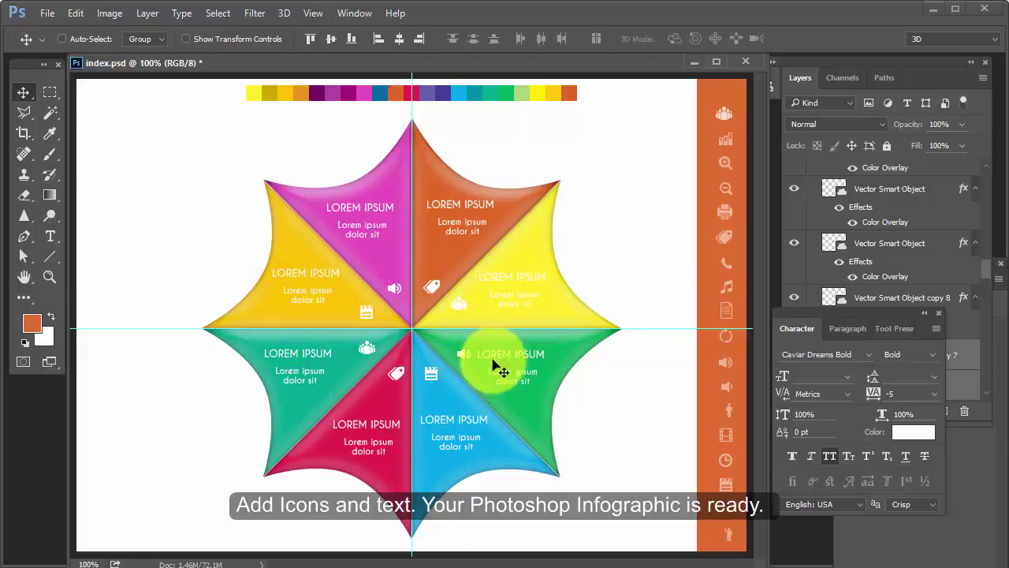
left_click(939, 312)
scroll(978, 339, "down", 5)
Add a Color Overlay to background Layer 5, first trying a light cyan
left_click(883, 365)
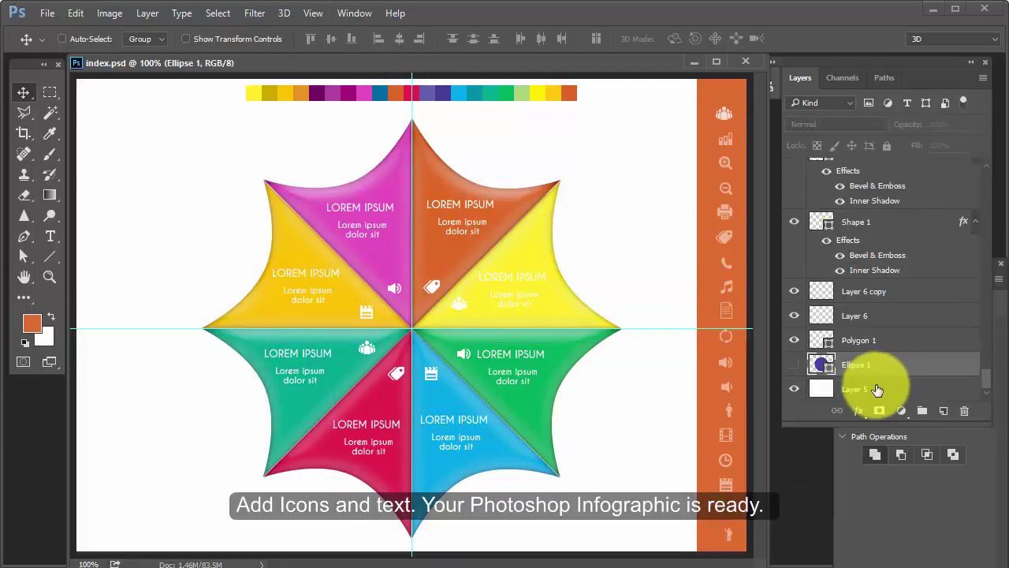
left_click(820, 390)
double_click(820, 389)
left_click(280, 290)
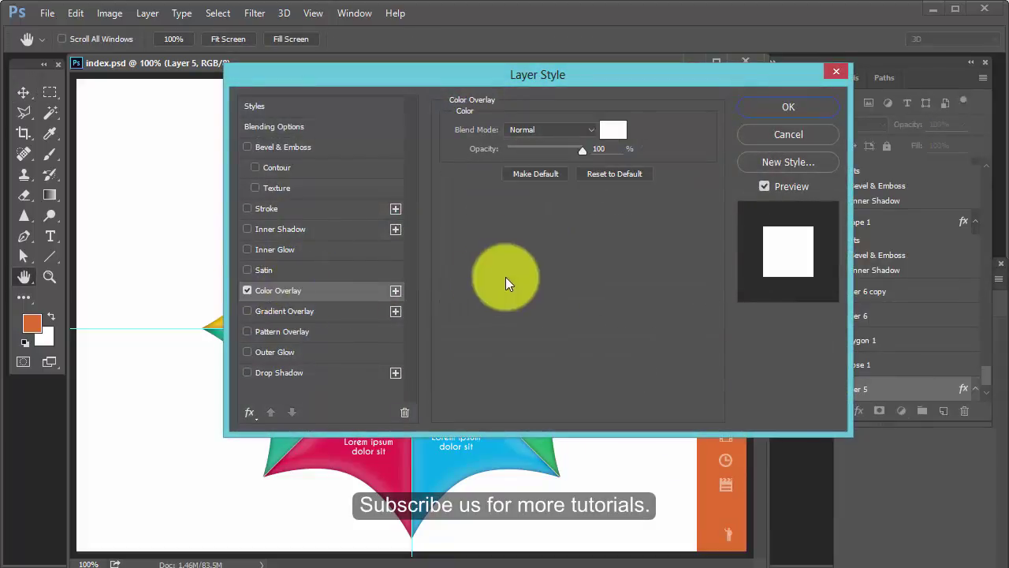
left_click(611, 134)
mouse_move(653, 410)
left_mouse_down()
mouse_move(674, 395)
mouse_move(657, 385)
mouse_move(659, 361)
left_mouse_up()
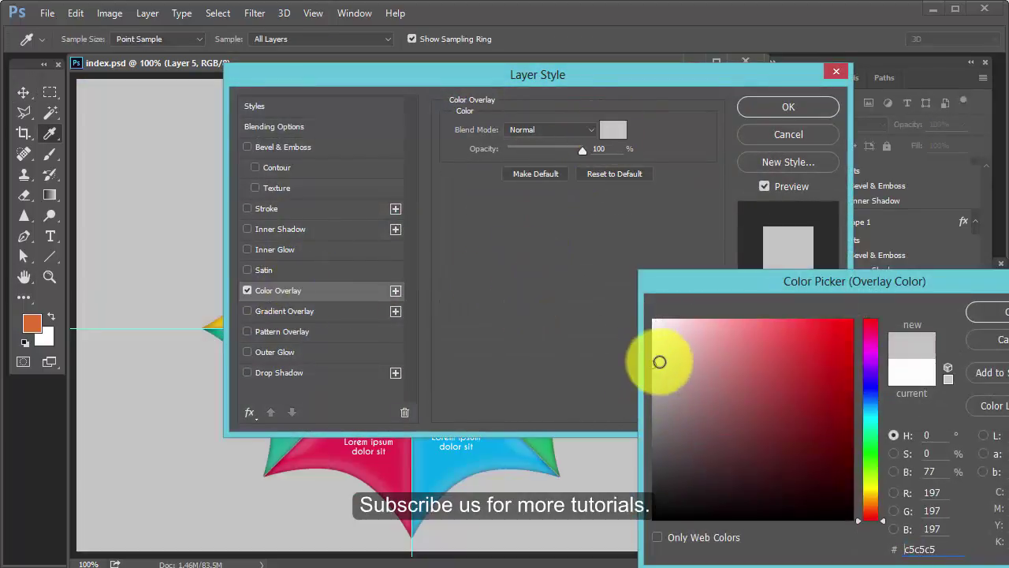
left_click(863, 412)
left_click(752, 321)
left_click(989, 312)
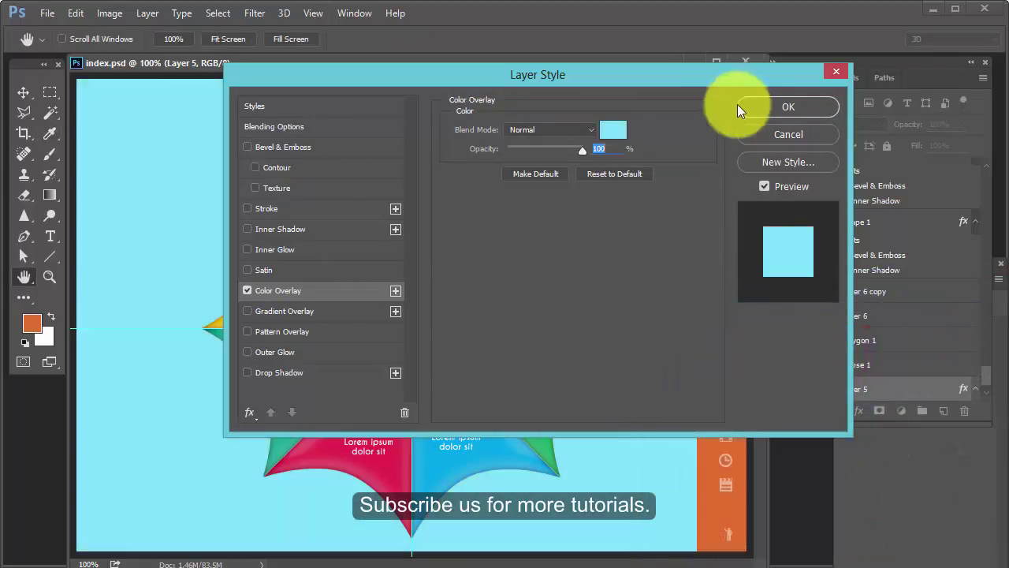
Change the overlay colour to dark blue 005298
left_click(877, 312)
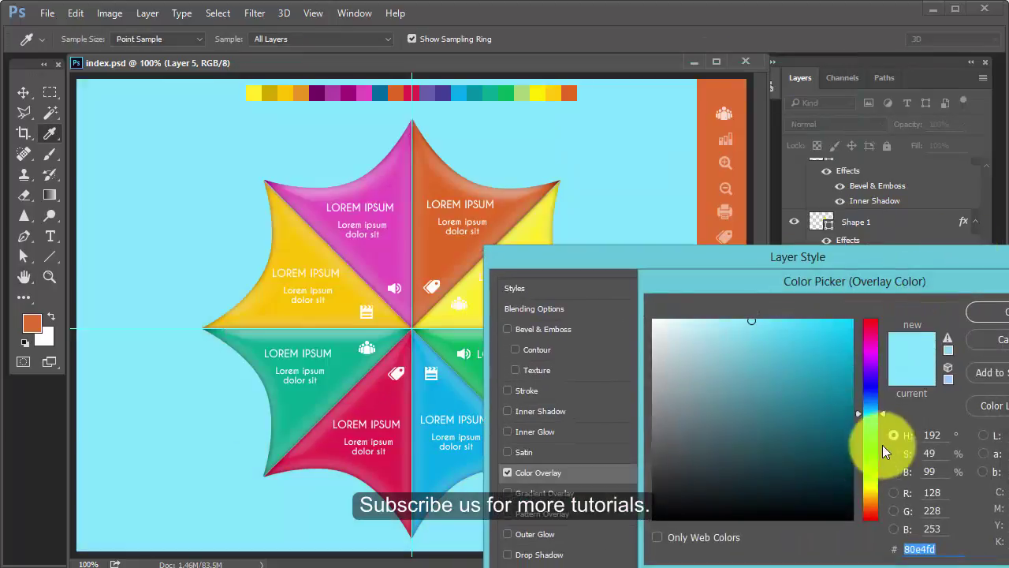
left_click(831, 424)
mouse_move(831, 424)
left_mouse_down()
mouse_move(849, 429)
mouse_move(845, 406)
left_mouse_up()
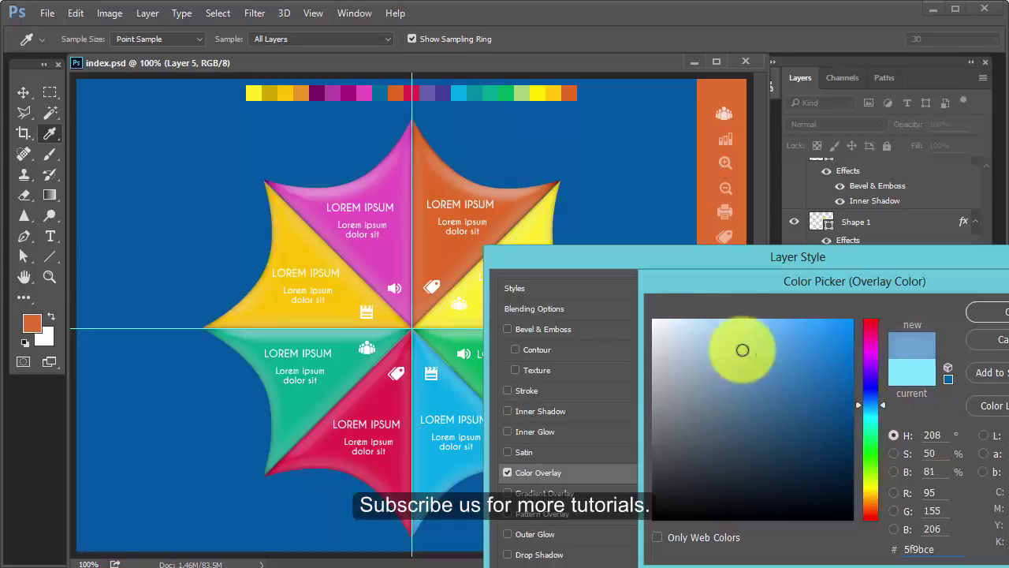
left_click(653, 339)
left_click(653, 338)
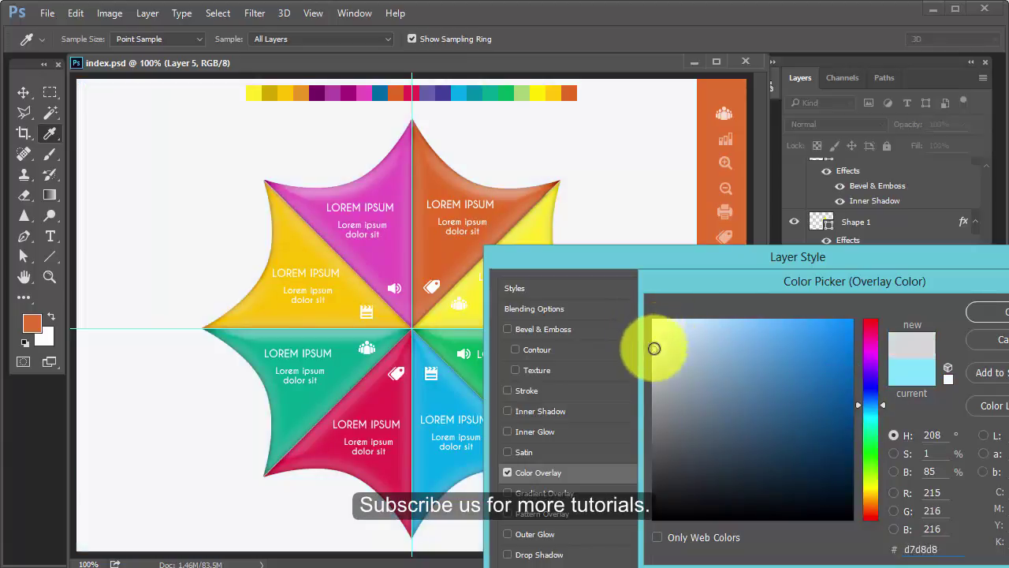
left_click_drag(654, 347, 860, 401)
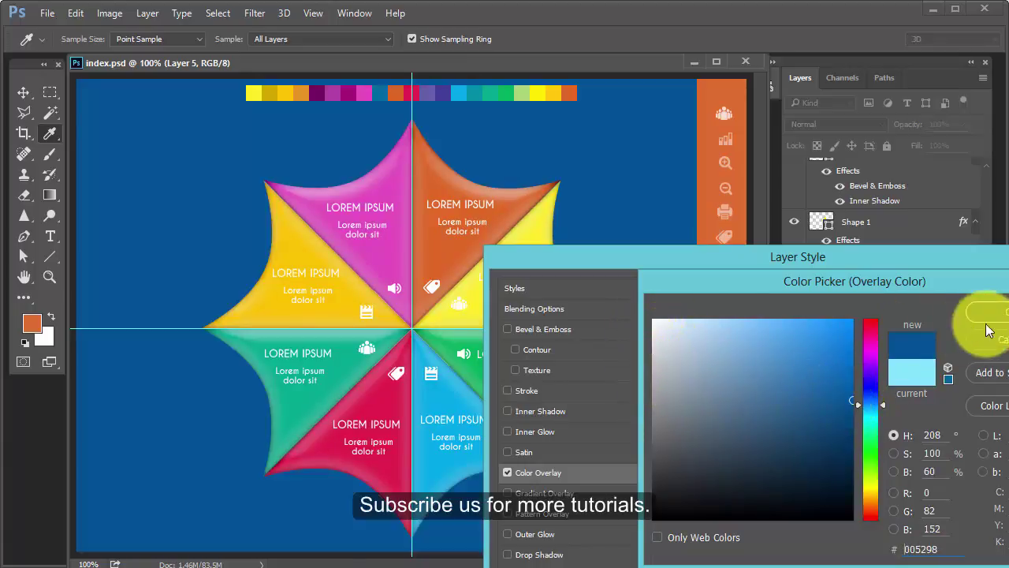
left_click(995, 312)
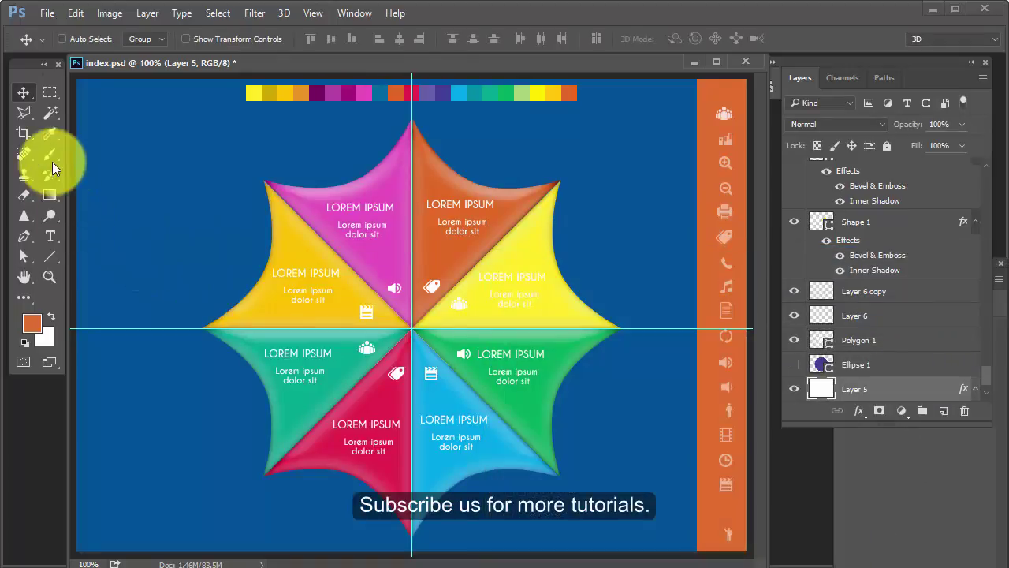
Paint a soft dark blue #023e72 glow on a new layer and centre it behind the star
left_click(50, 153)
left_click(944, 410)
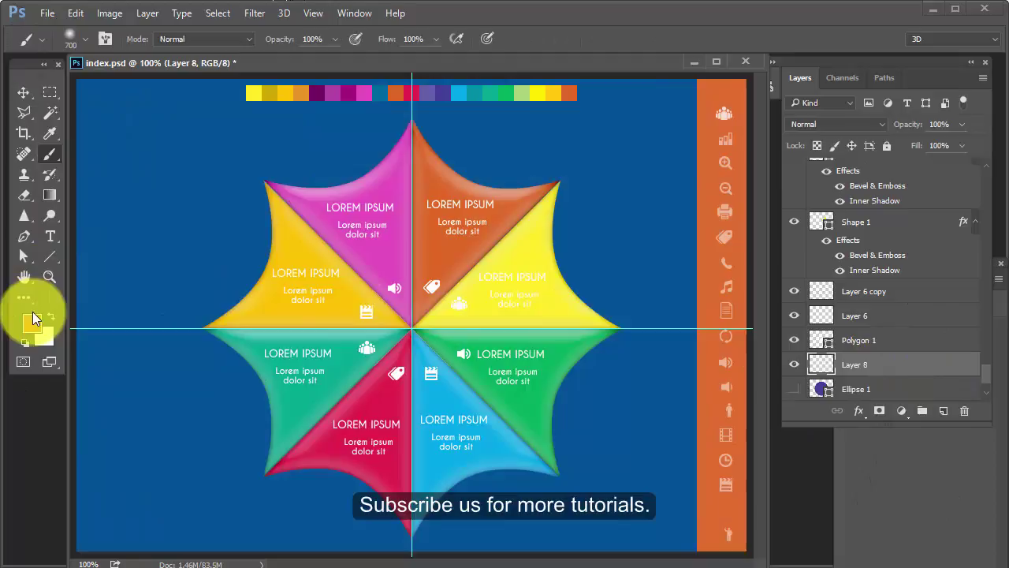
left_click(33, 317)
left_click(205, 243)
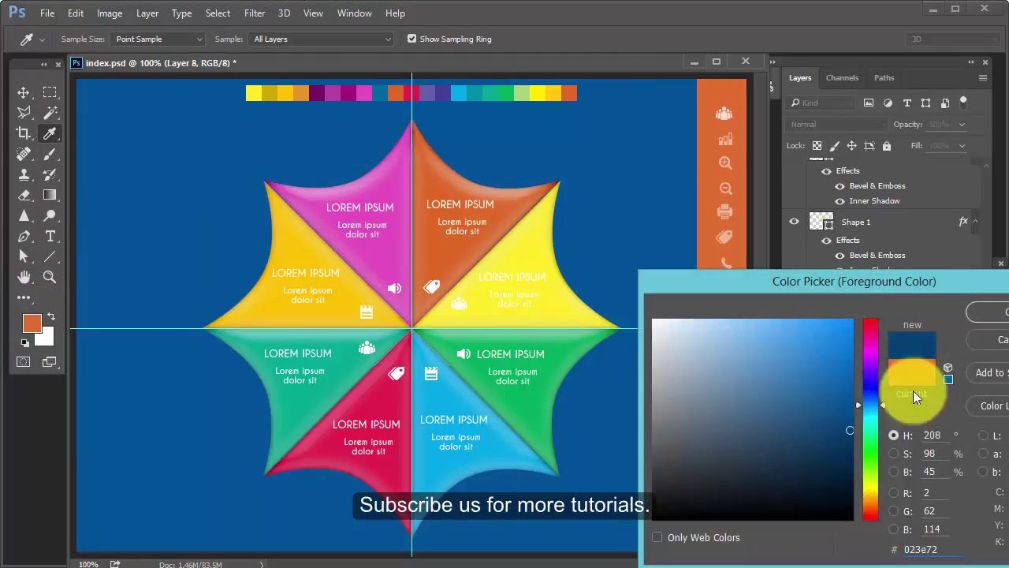
key("Return")
left_click(384, 325)
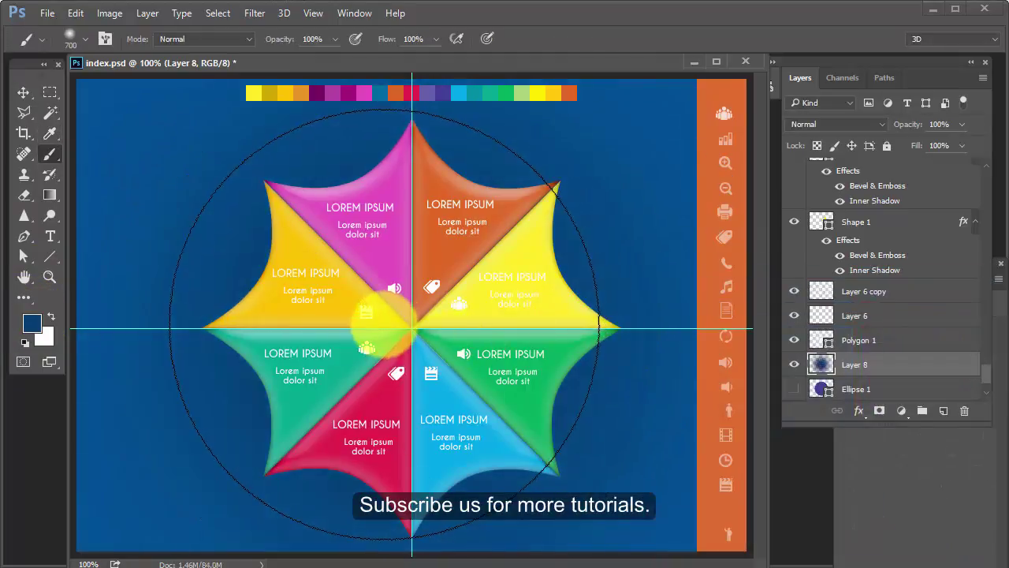
key("v")
left_click_drag(491, 441, 523, 447)
Hide the Polygon 1 layer
scroll(915, 315, "down", 2)
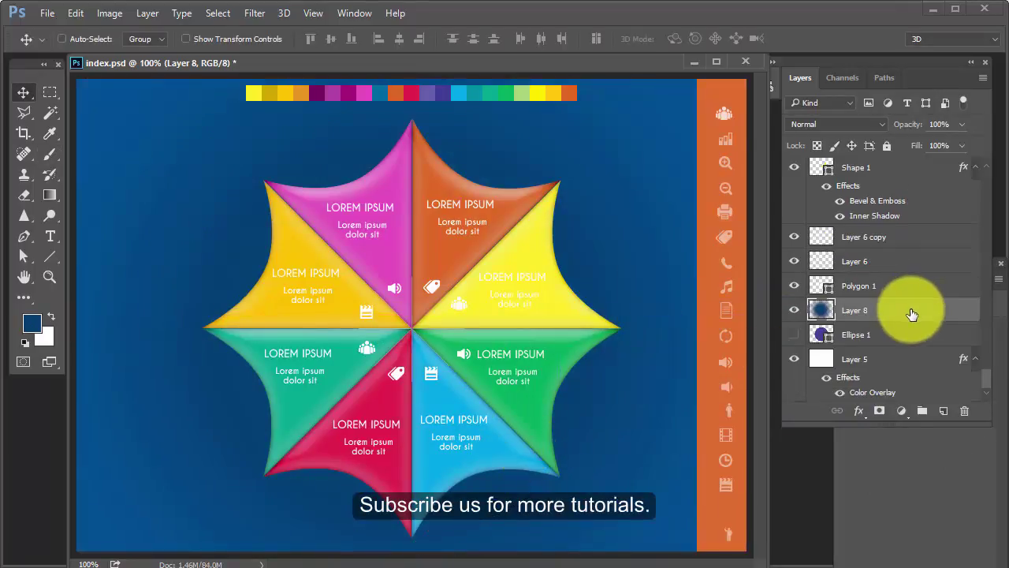
left_click(859, 286)
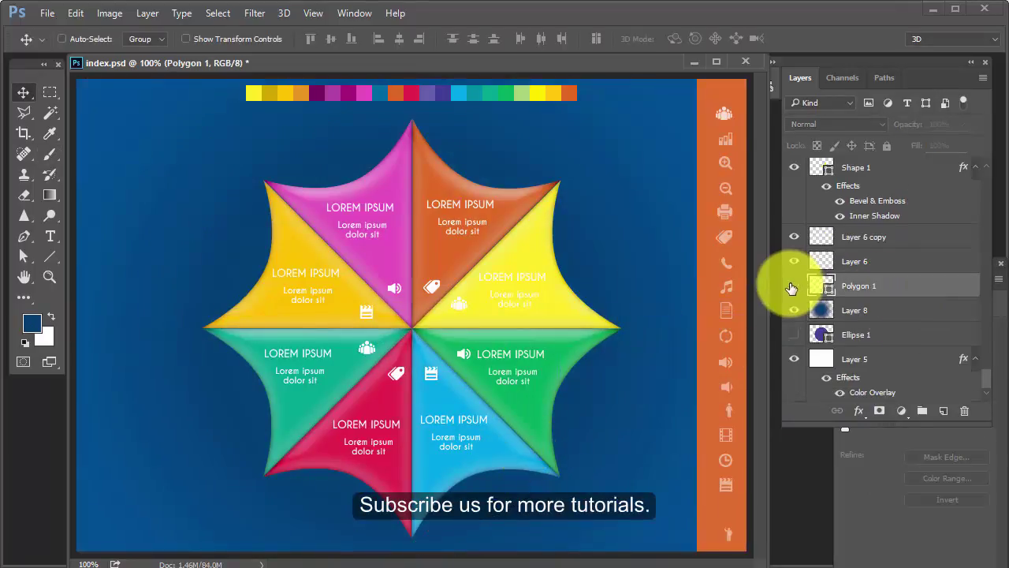
left_click(794, 285)
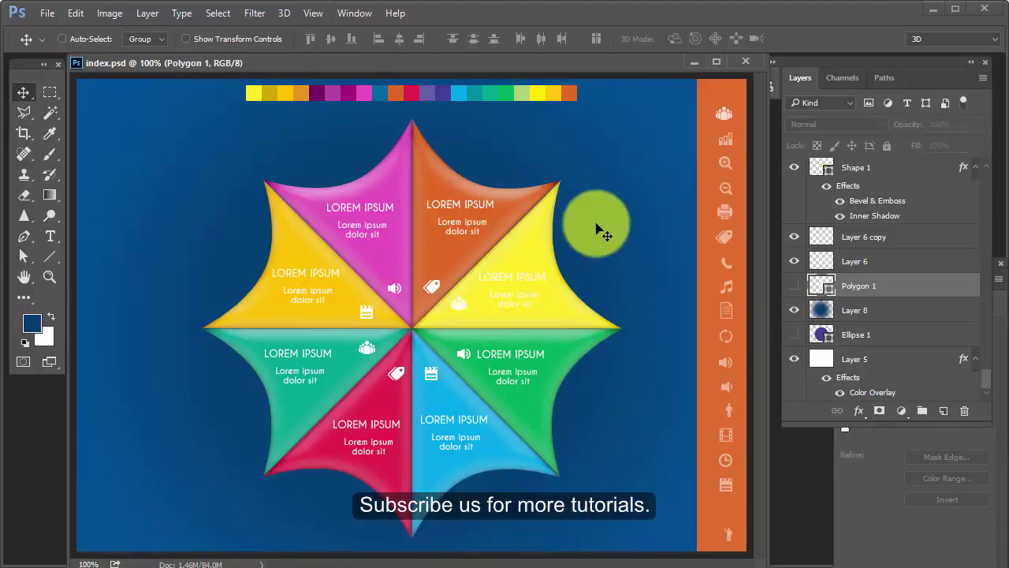